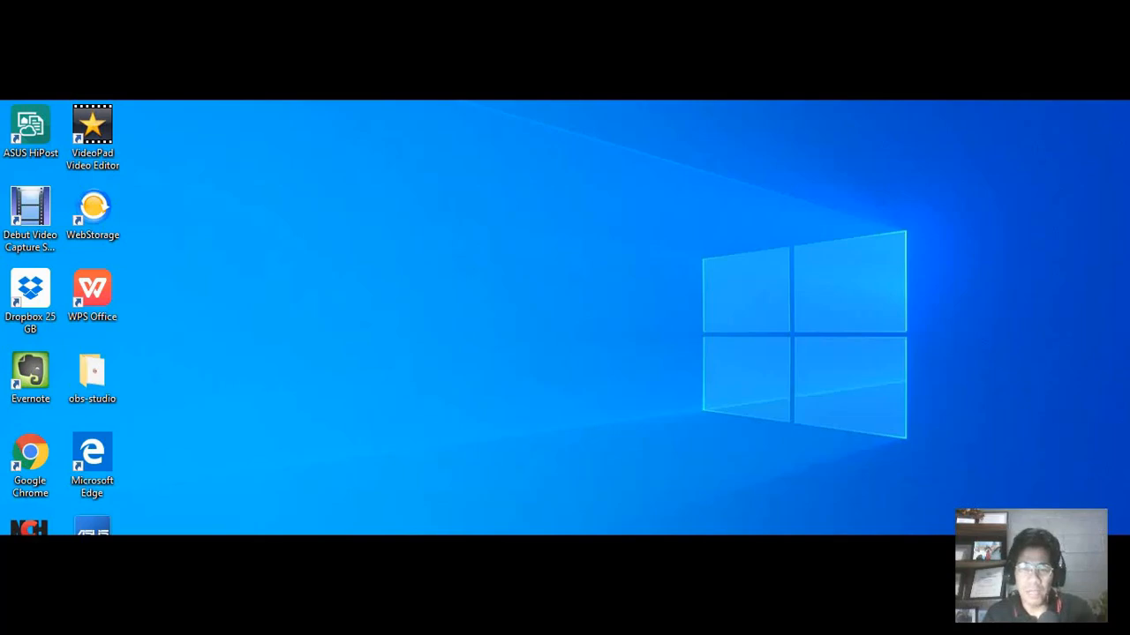
Switch to the Excel sales workbook and go to the list of three tasks below the sales table
click(710, 619)
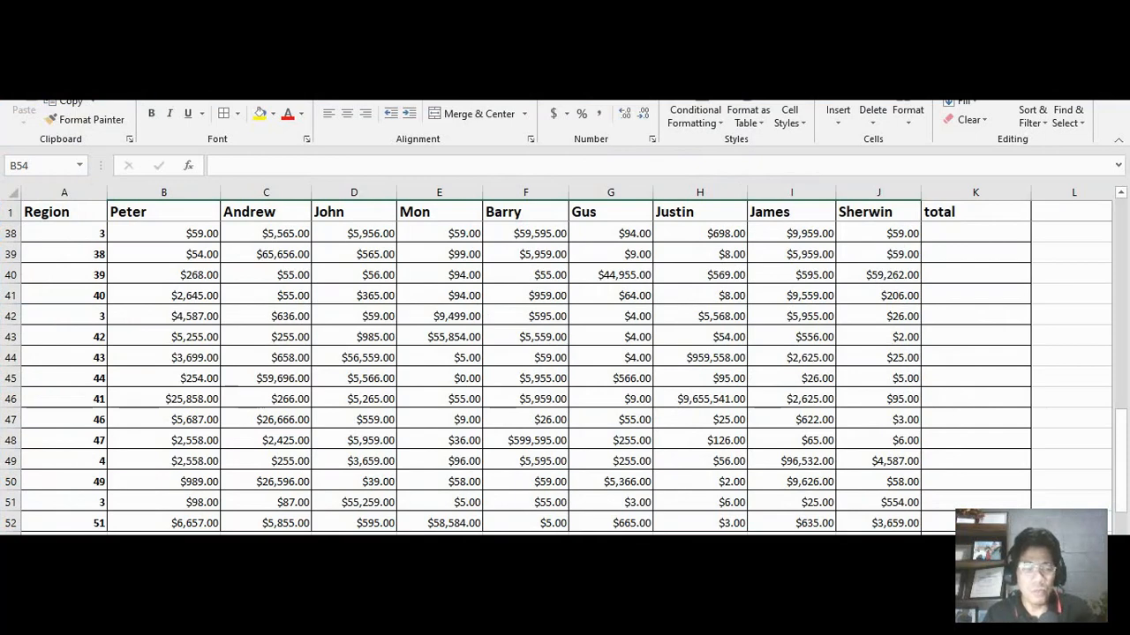
scroll(565, 371, down, 2)
scroll(564, 370, down, 2)
click(265, 379)
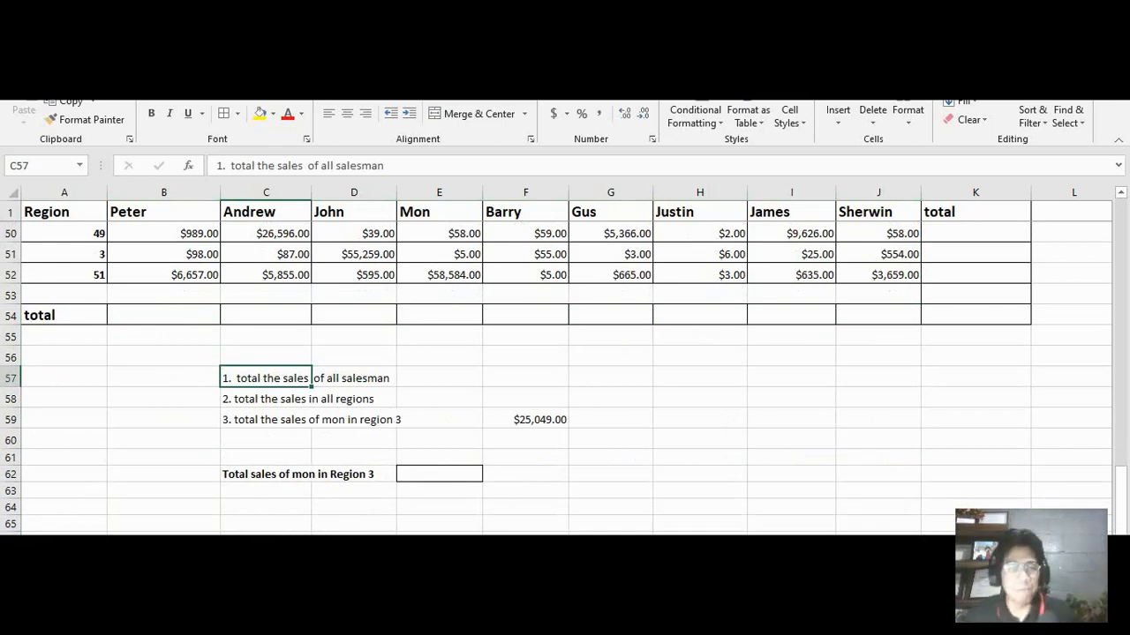
Examine the salesman headings, the empty total cells in row 54 and the total column K for the first two tasks
drag(164, 211, 439, 212)
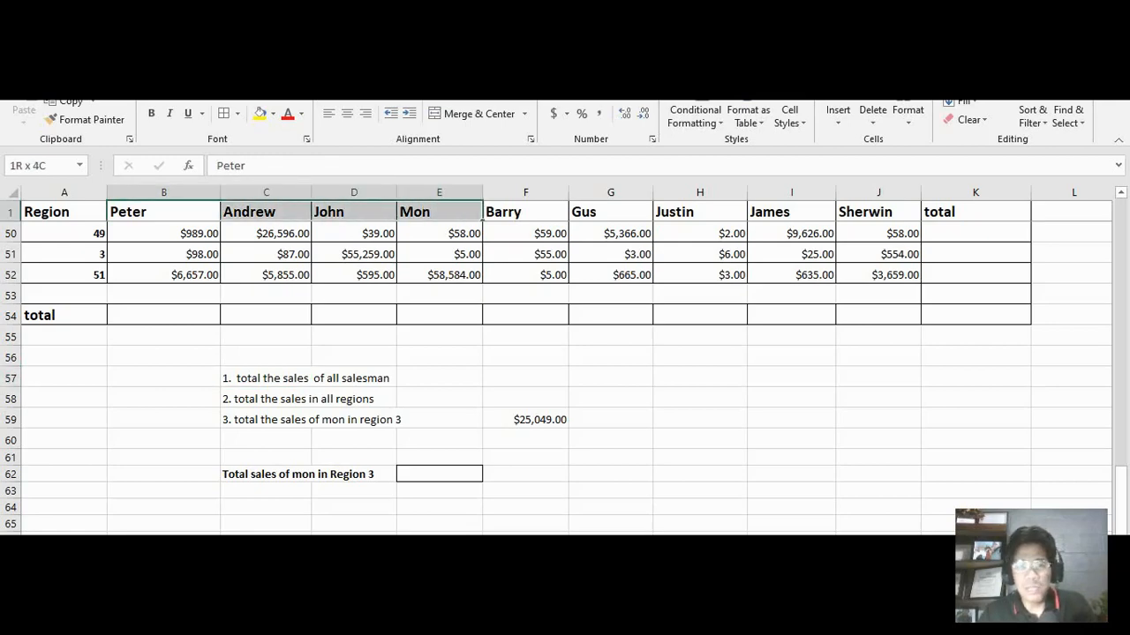
drag(439, 212, 830, 212)
scroll(847, 212, down, 10)
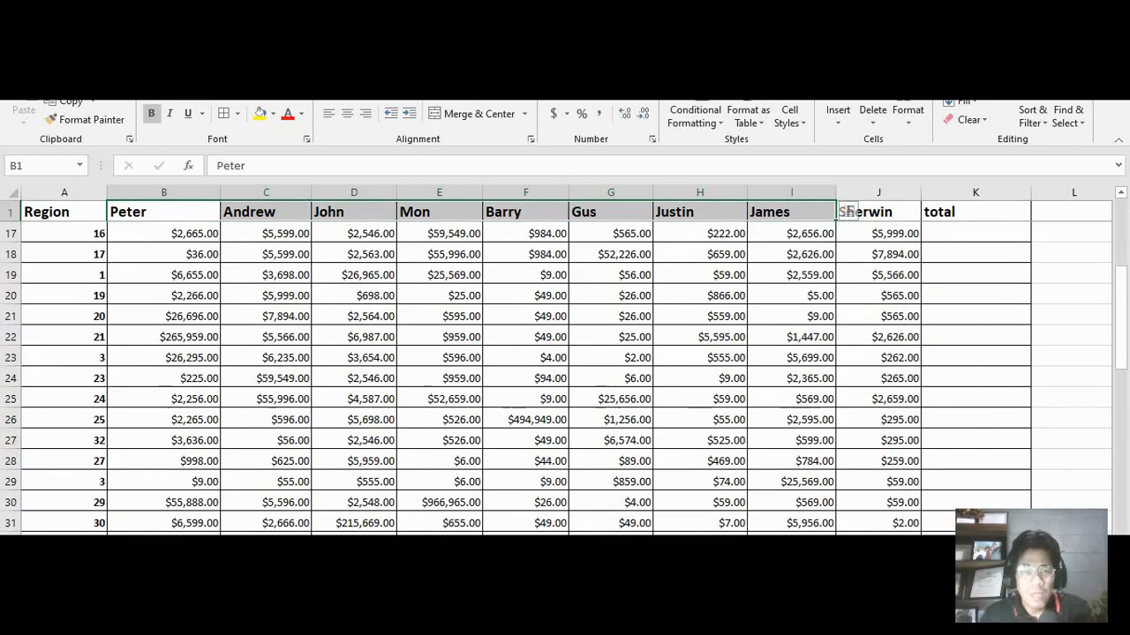
scroll(846, 212, down, 5)
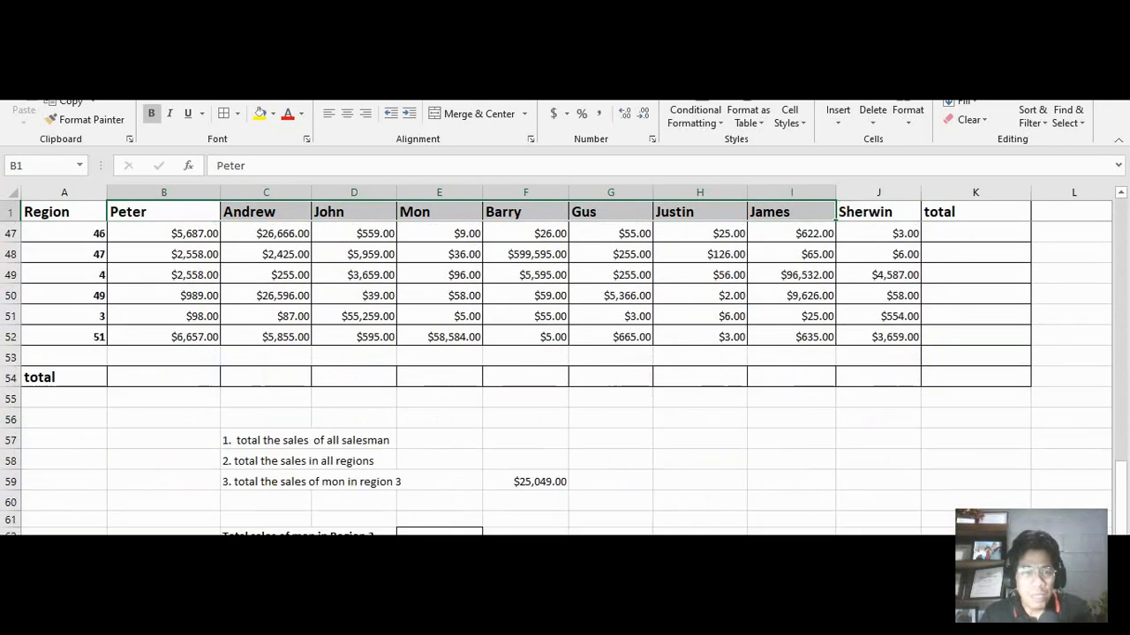
drag(163, 377, 878, 377)
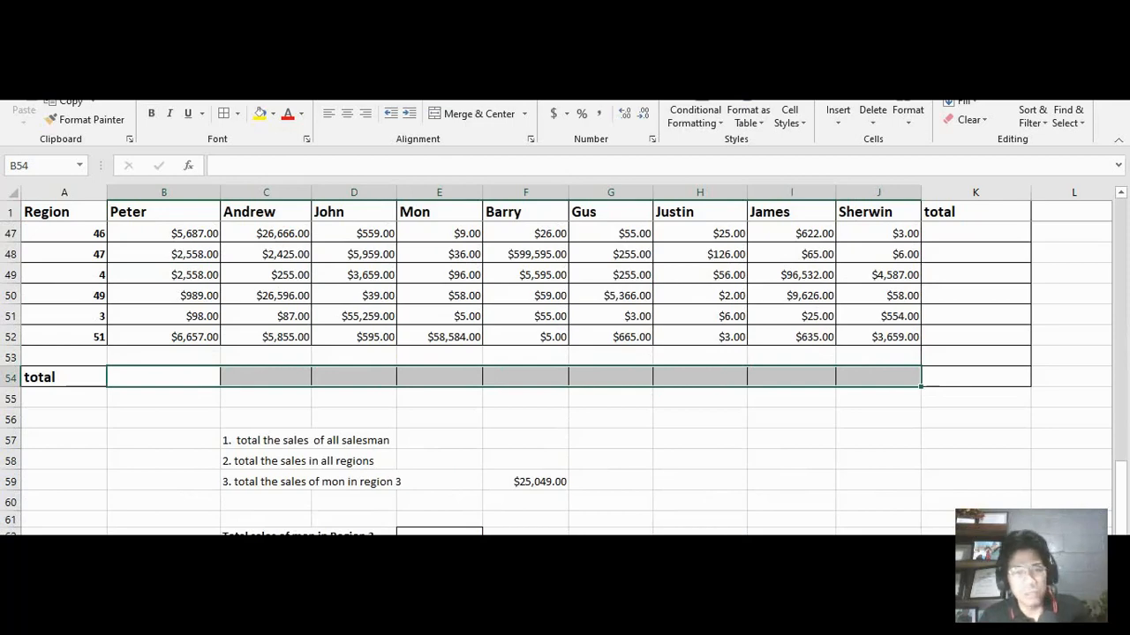
scroll(565, 370, up, 15)
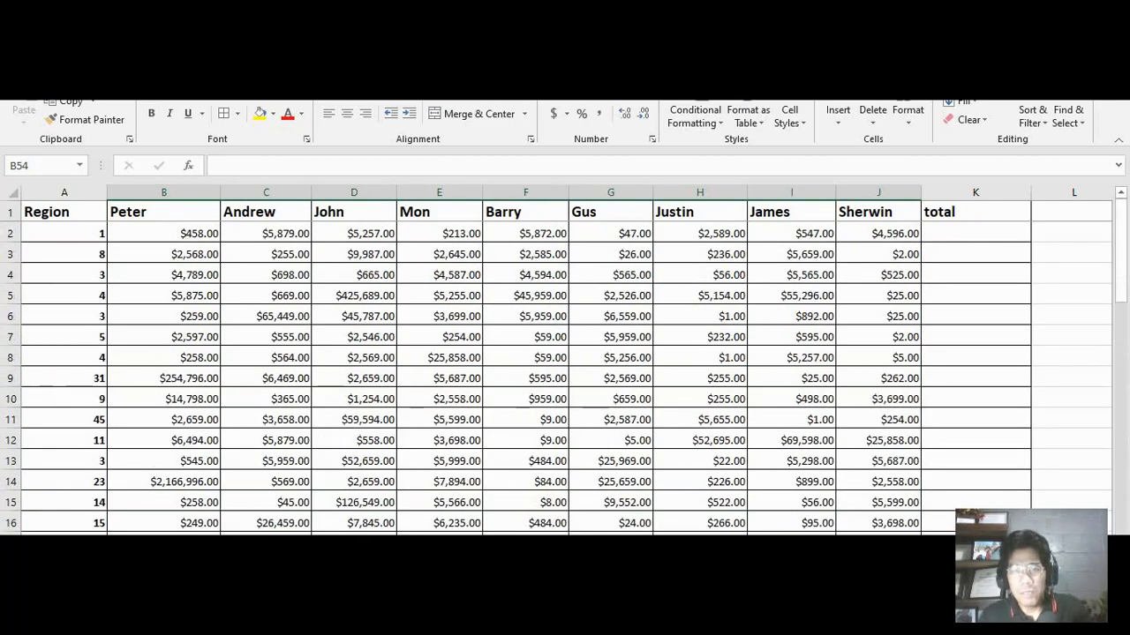
drag(975, 233, 975, 529)
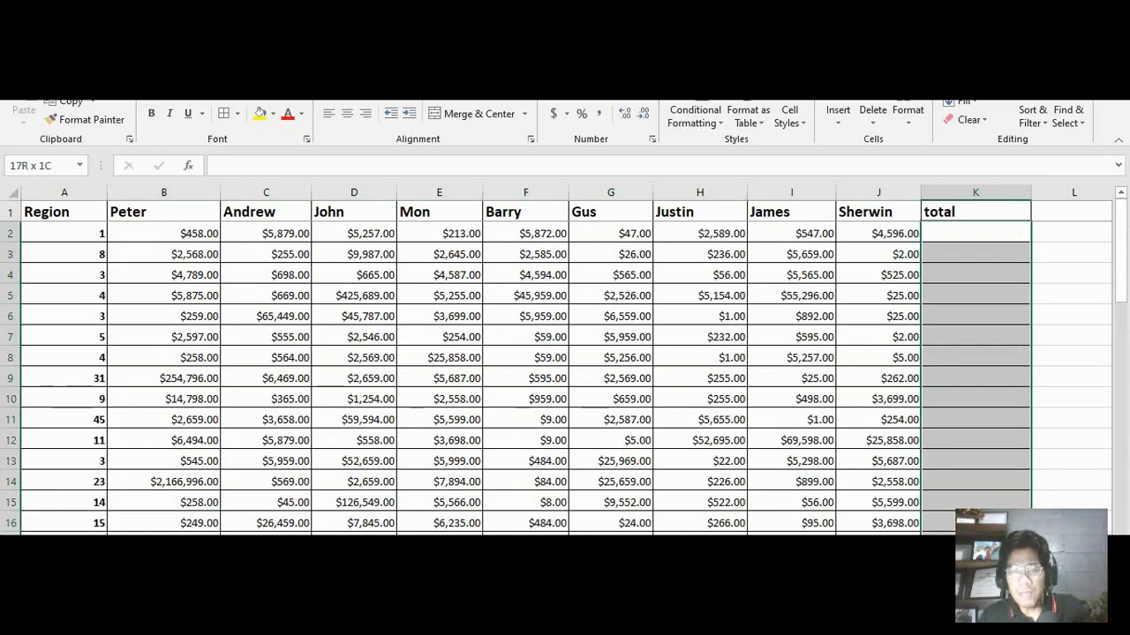
scroll(565, 370, down, 15)
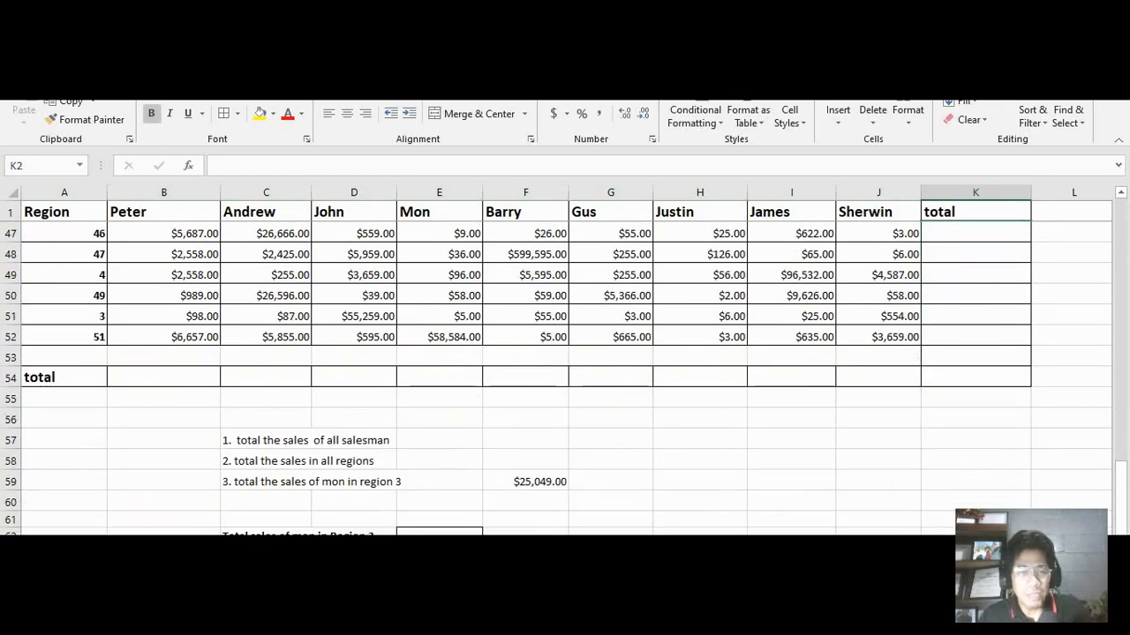
Examine the third task, totalling the column E salesman's sales in region 3, against the region numbers in column A
click(310, 482)
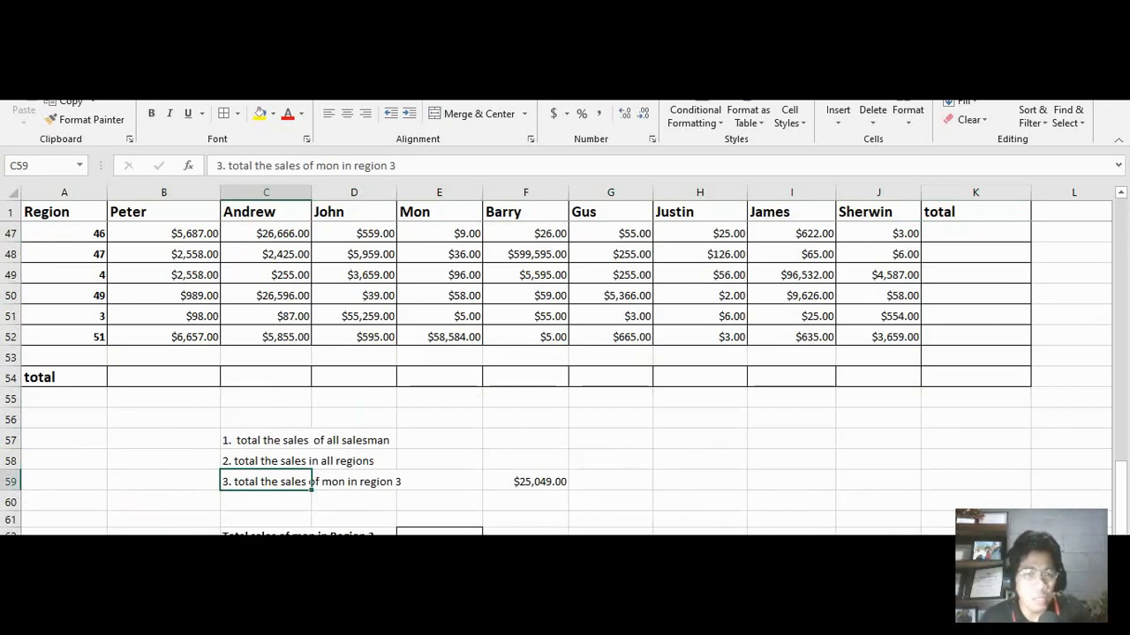
click(438, 233)
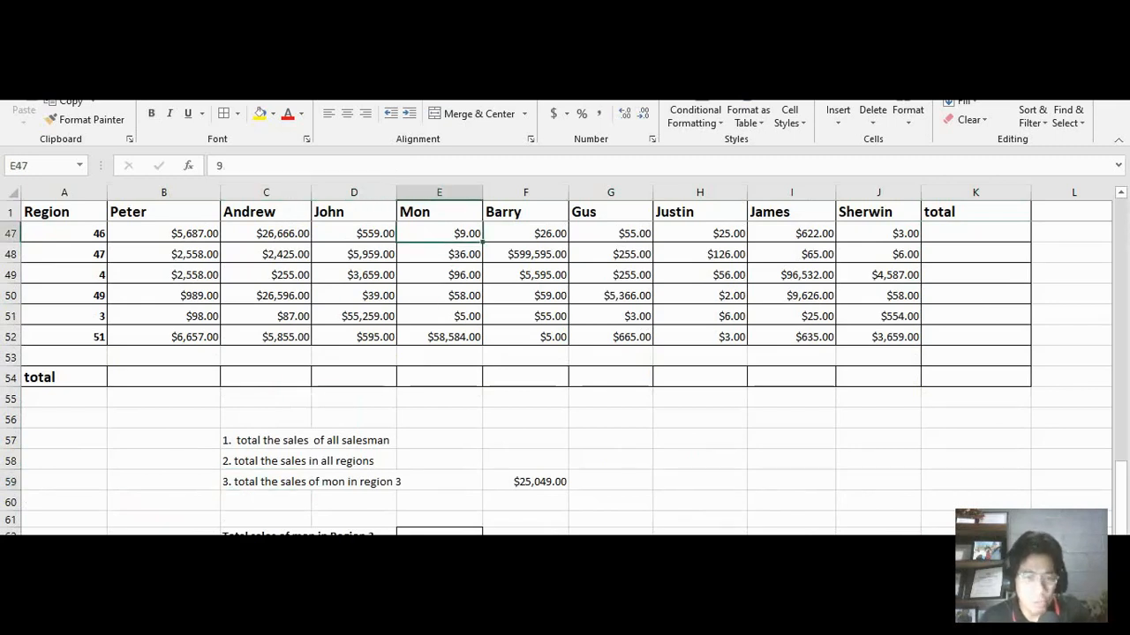
scroll(565, 371, up, 14)
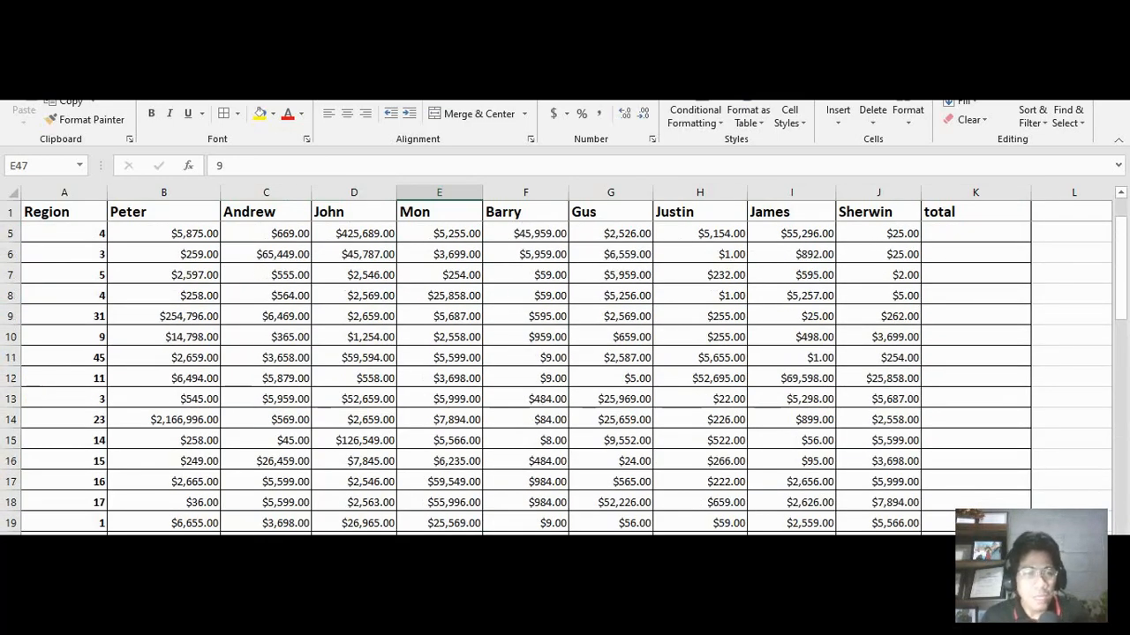
scroll(564, 371, up, 1)
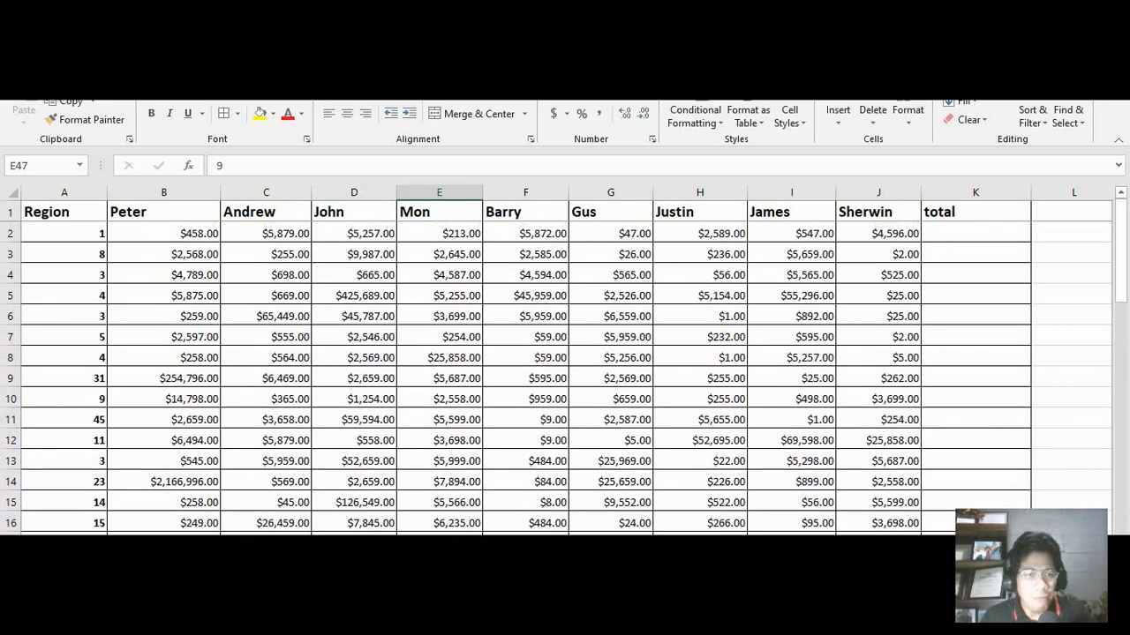
click(63, 233)
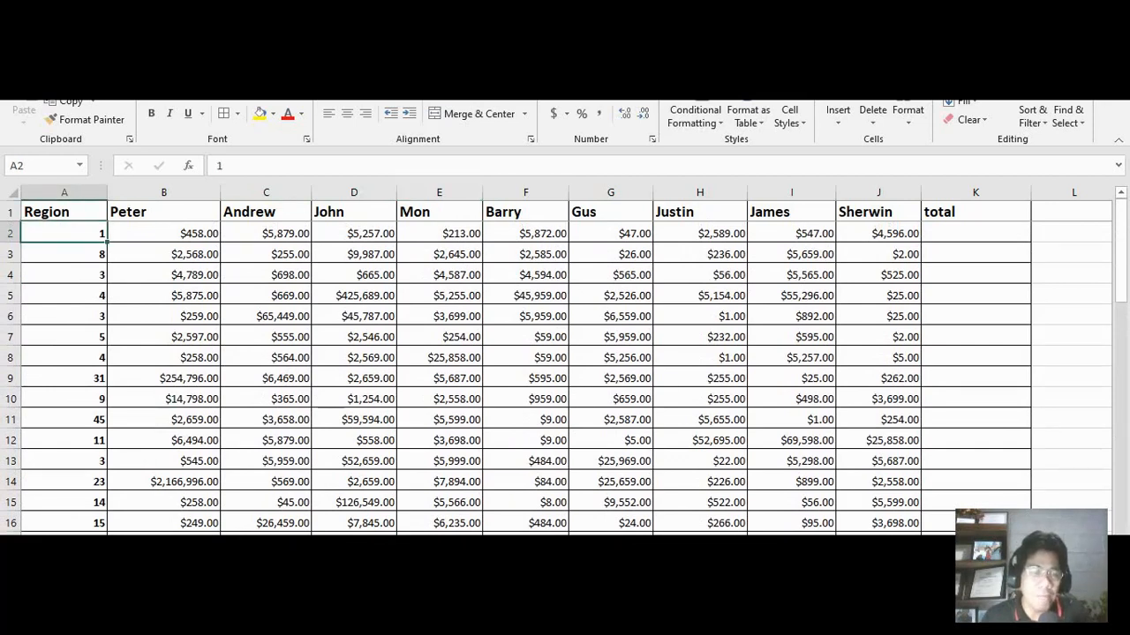
key(Down)
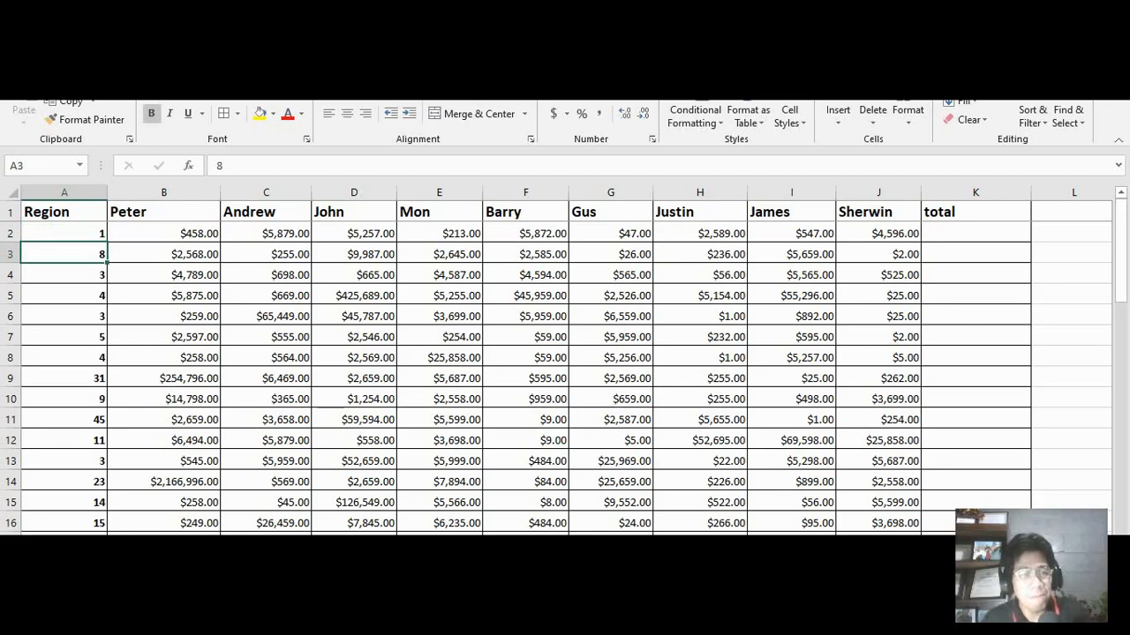
key(Down)
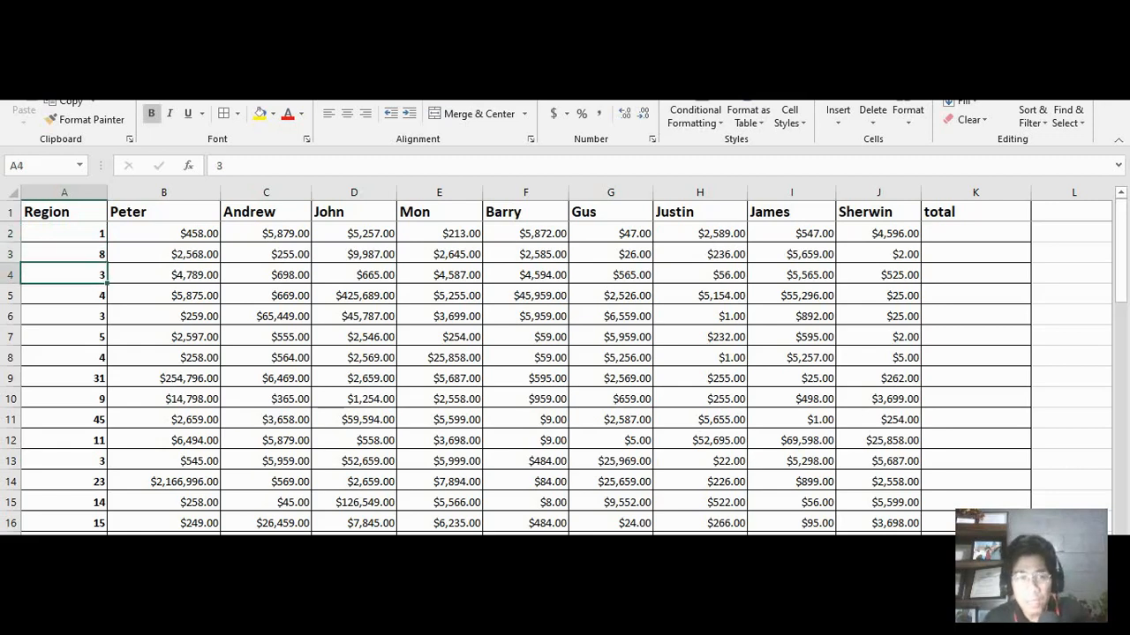
key(Down)
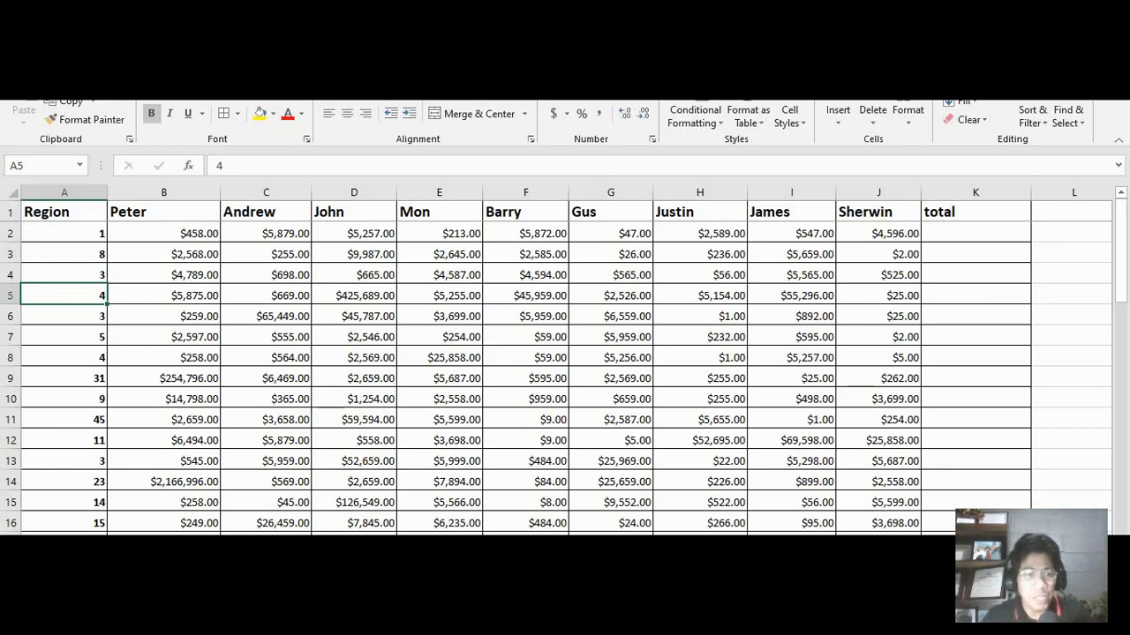
scroll(565, 370, down, 11)
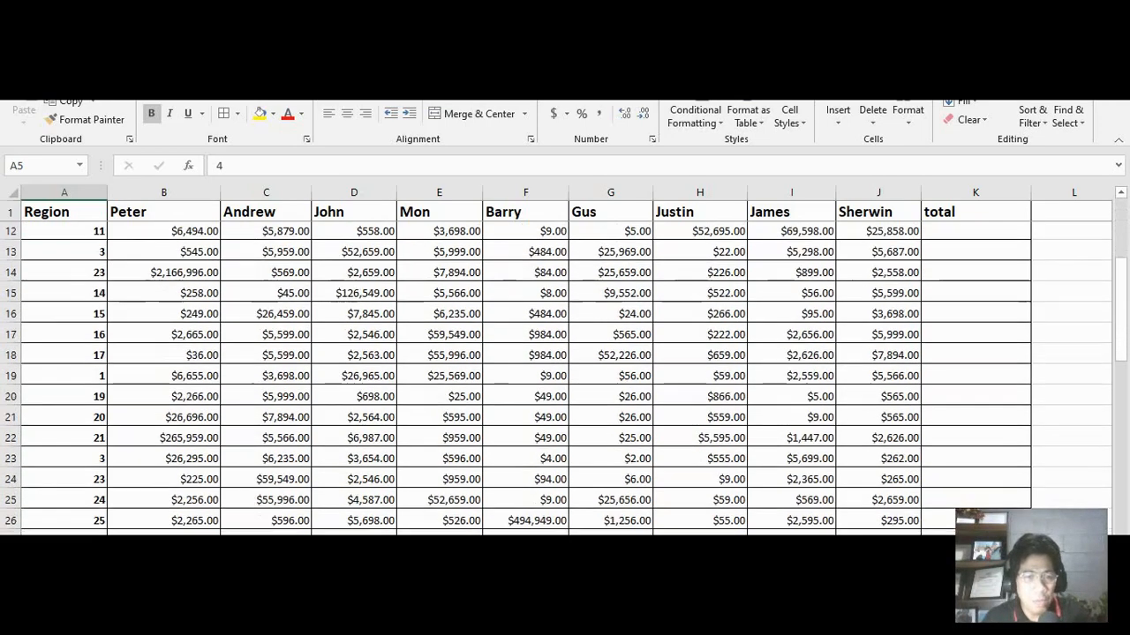
scroll(565, 371, down, 4)
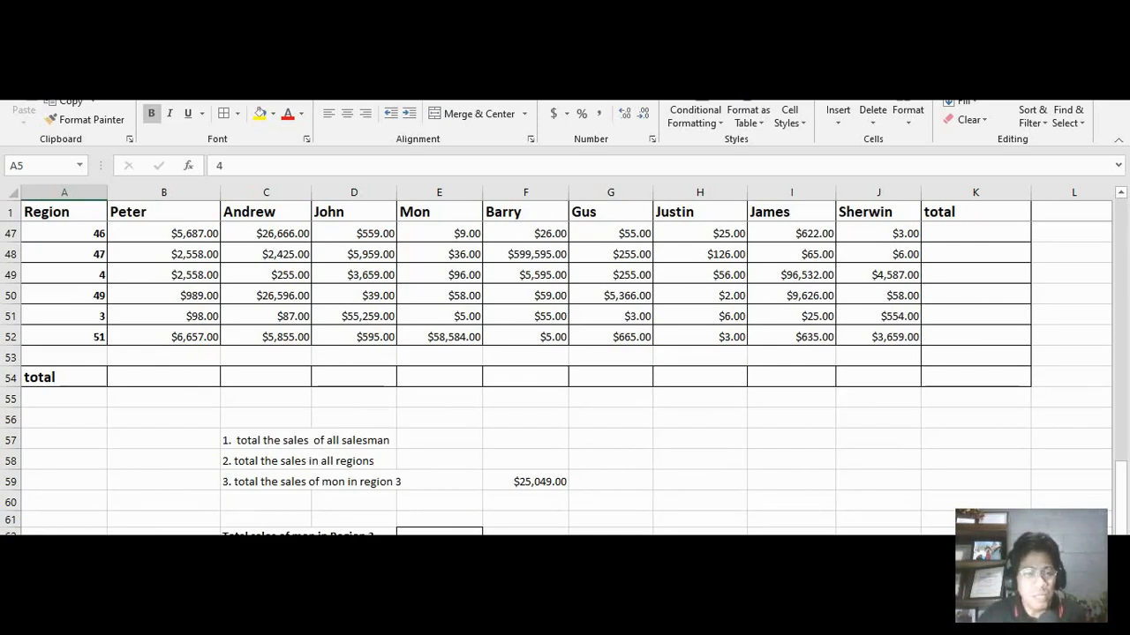
Total the first salesman's sales in B54 with the formula =SUM(B2:B52)
click(163, 377)
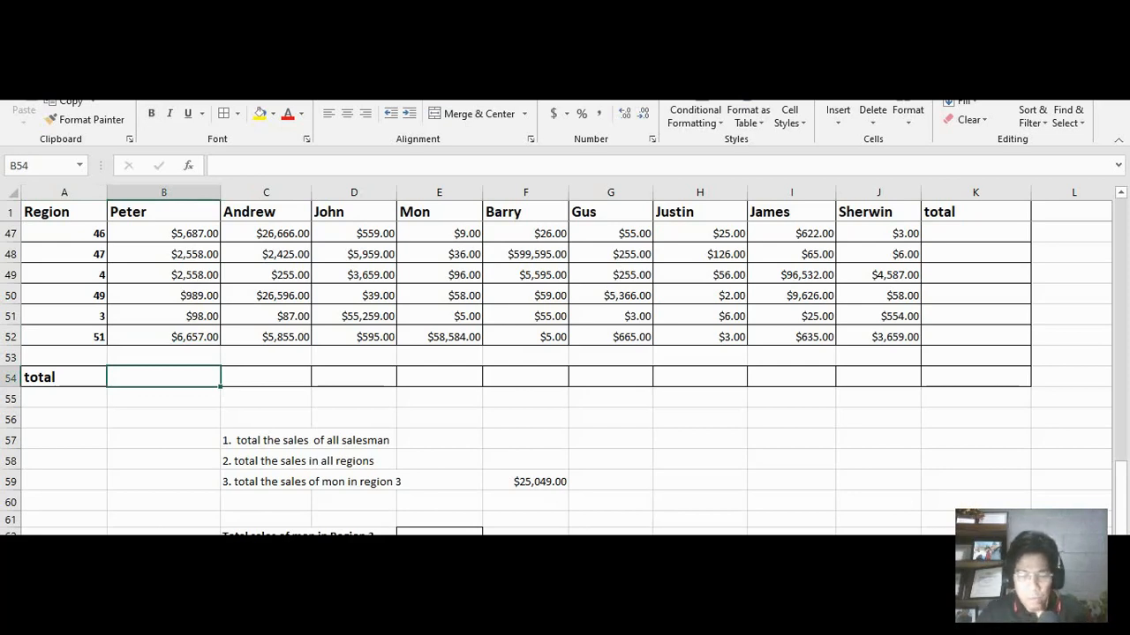
text(=su,)
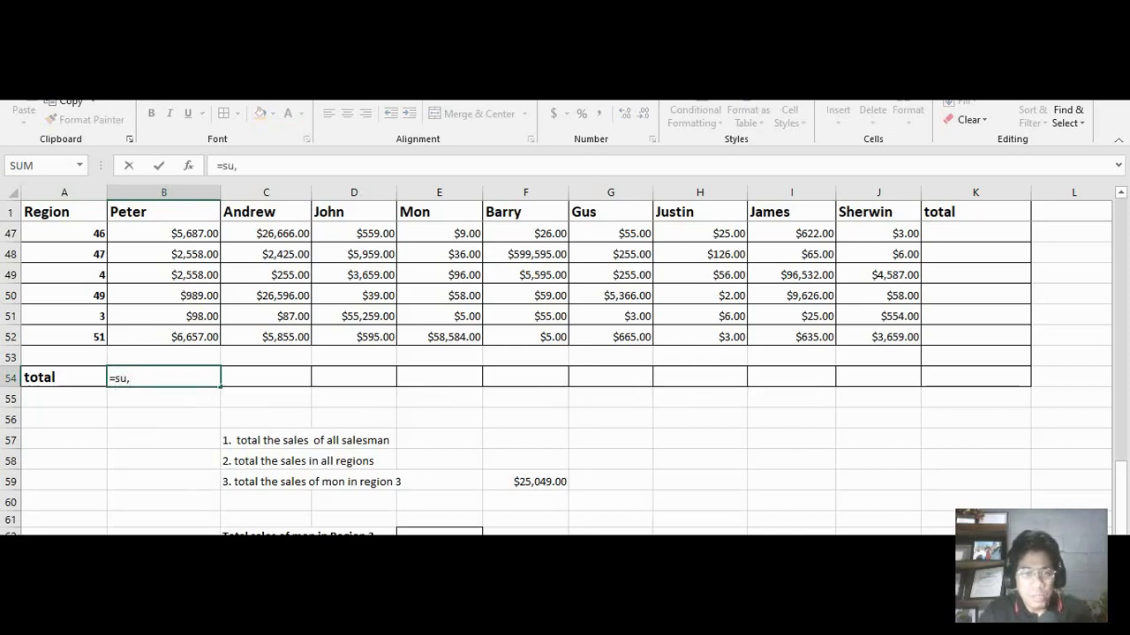
key(BackSpace)
text(m()
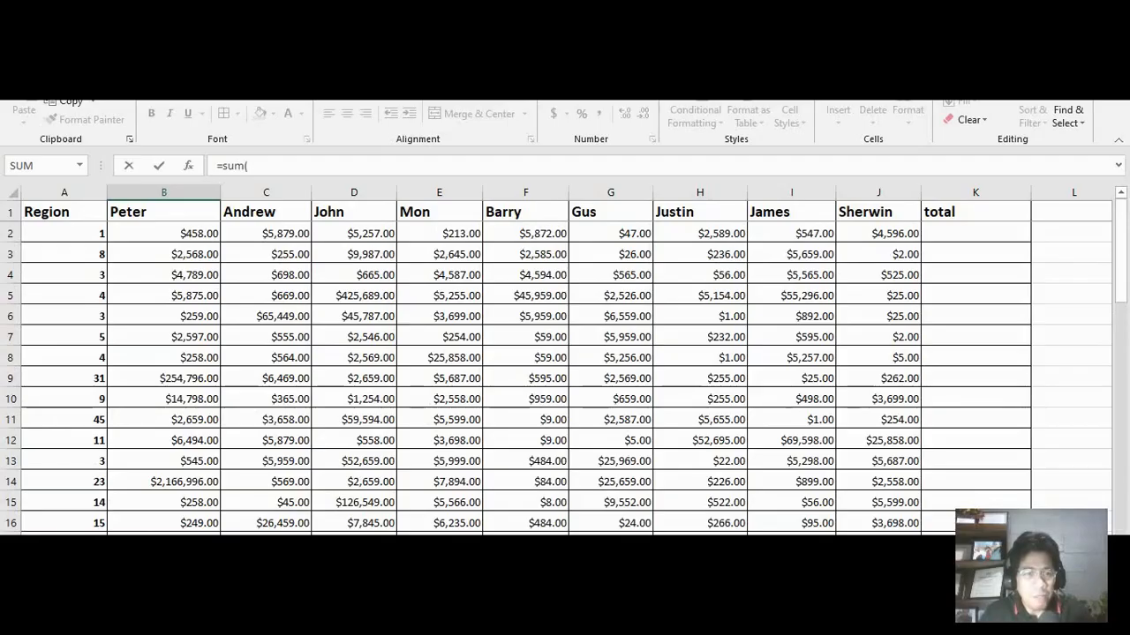
drag(164, 234, 164, 540)
scroll(564, 371, down, 3)
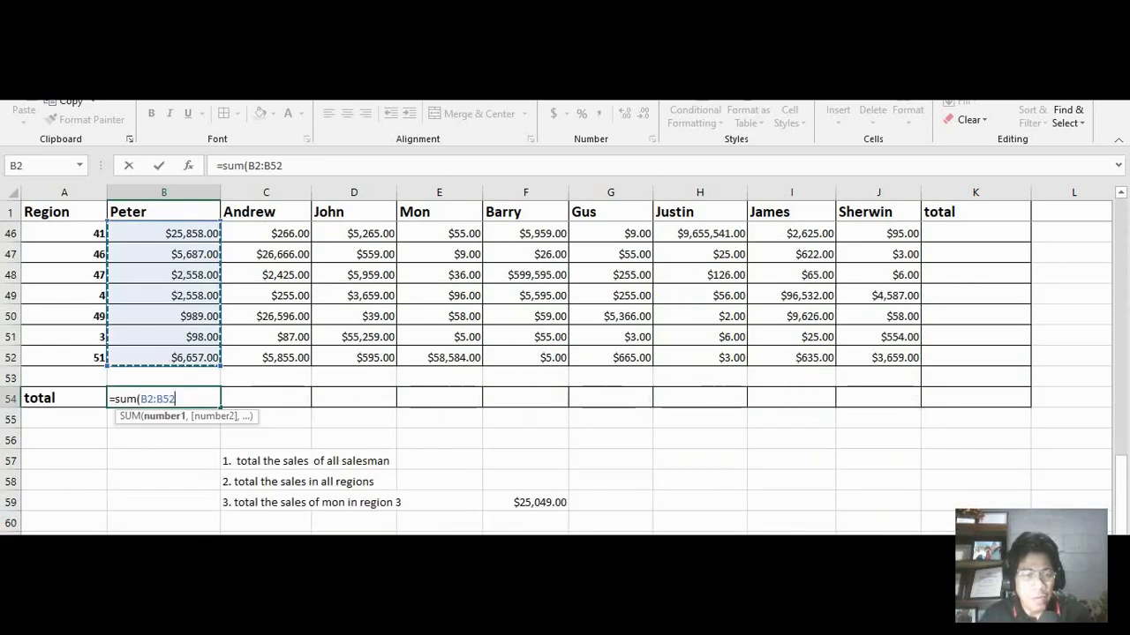
key(Return)
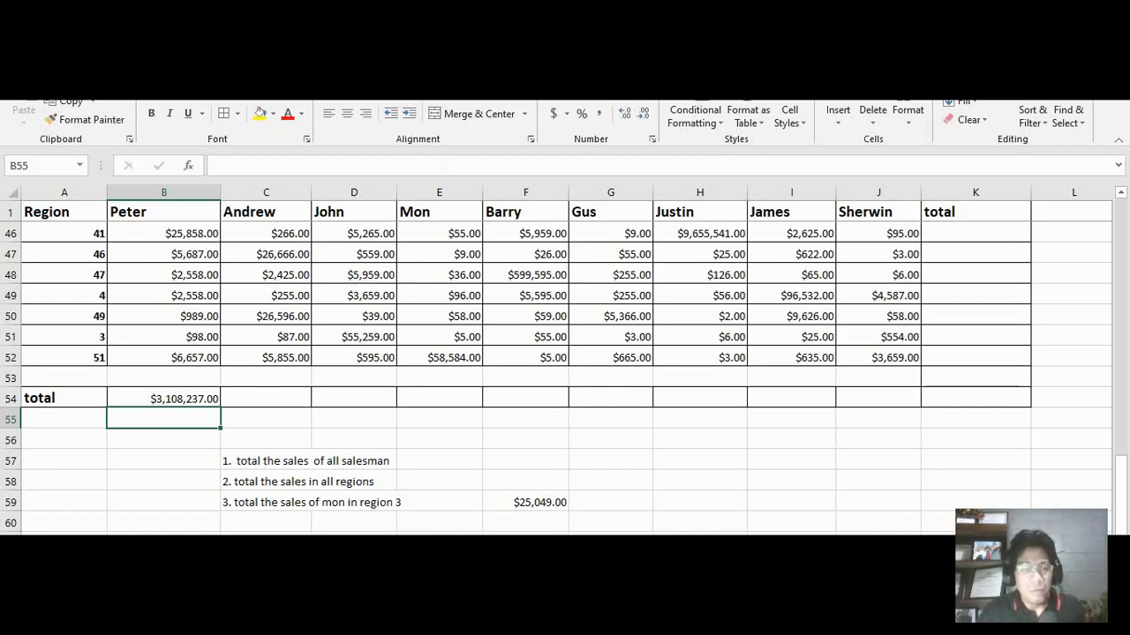
Fill the total formula from B54 across to J54 for the remaining salesmen
click(163, 399)
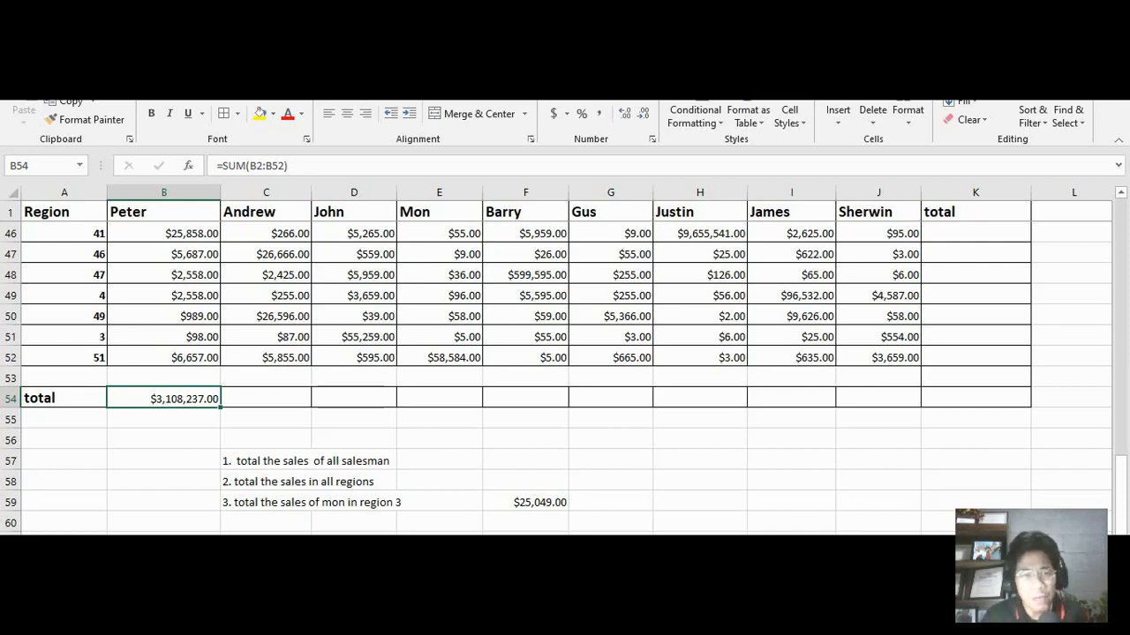
key(shift+Right)
key(shift+Right)
key(shift+Right)
key(shift+Right)
key(shift+Right)
key(shift+Right)
key(shift+Right)
key(shift+Right)
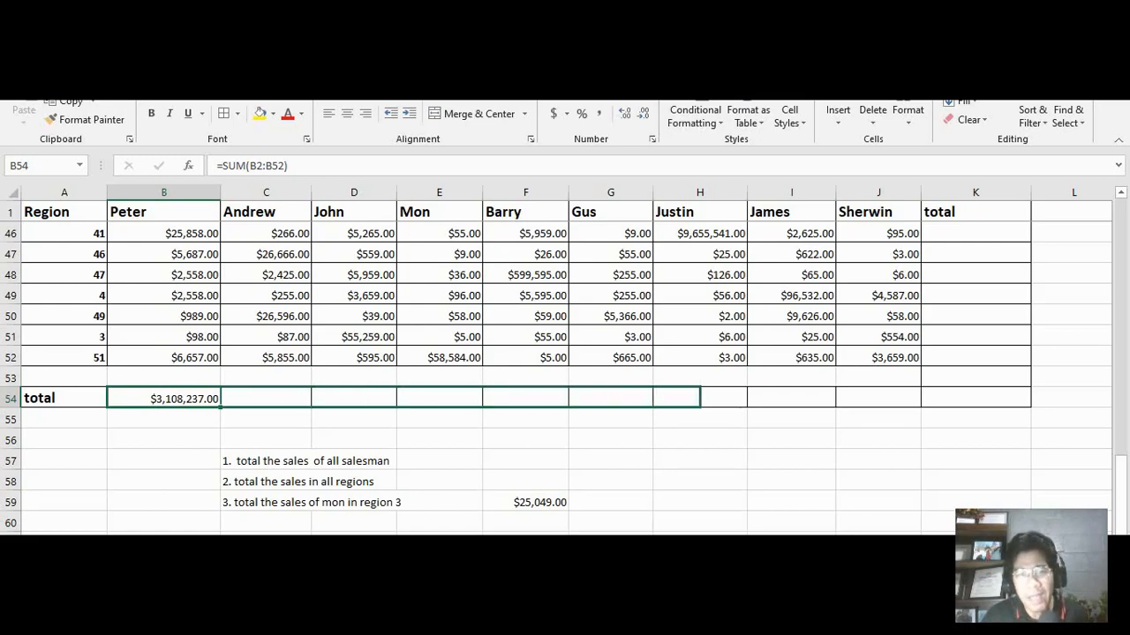
key(ctrl+r)
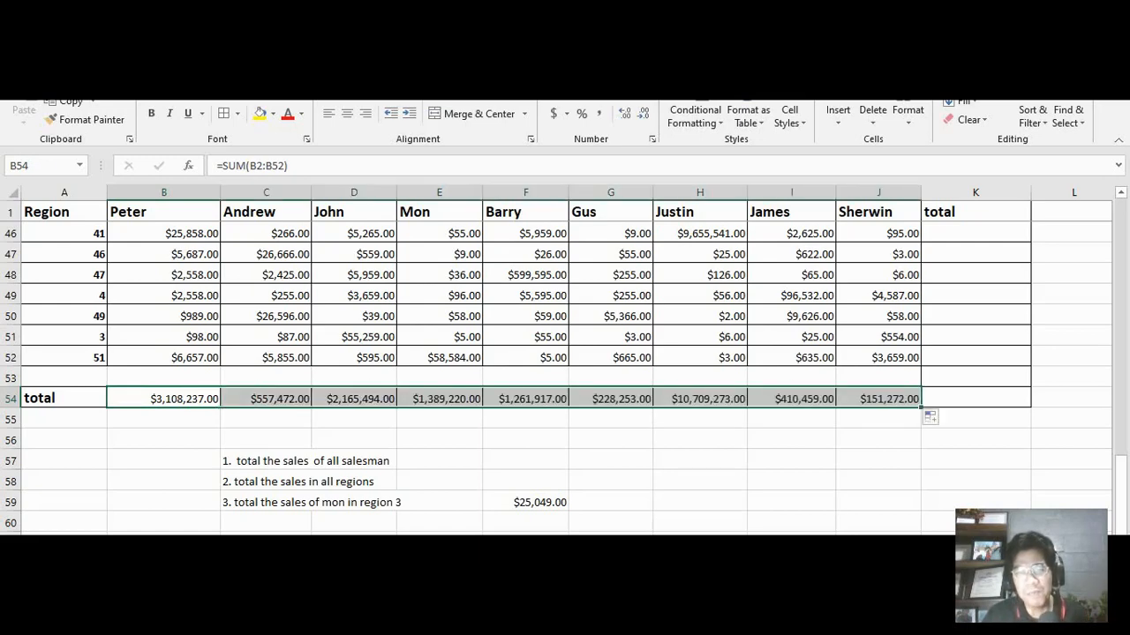
click(791, 501)
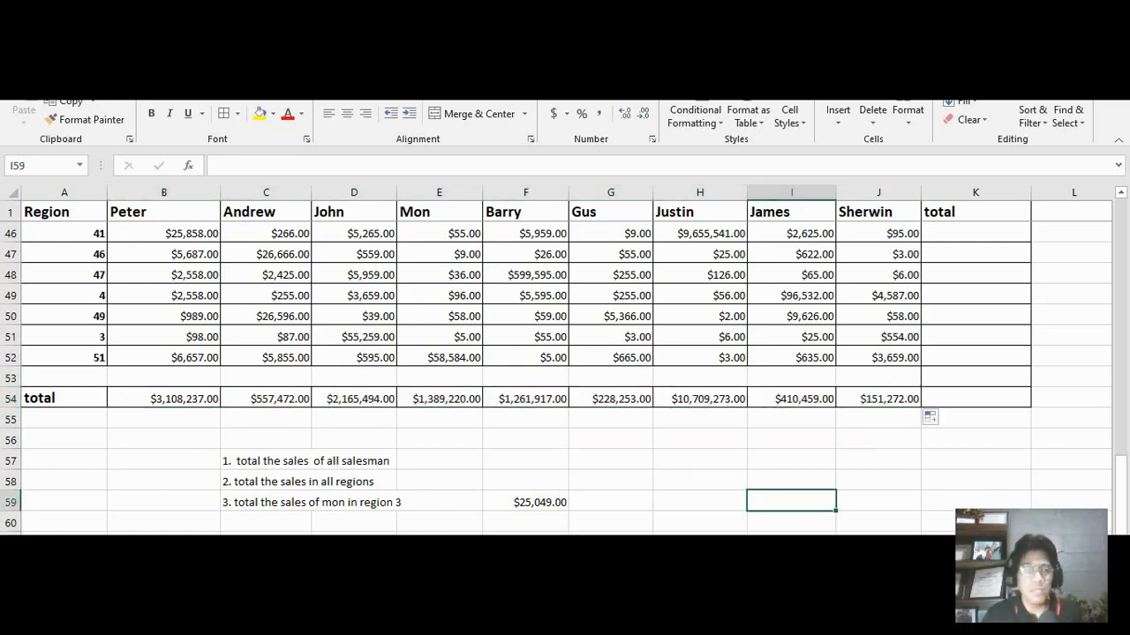
Total the first region row's sales in K2 with the formula =SUM(B2:J2)
scroll(565, 371, up, 15)
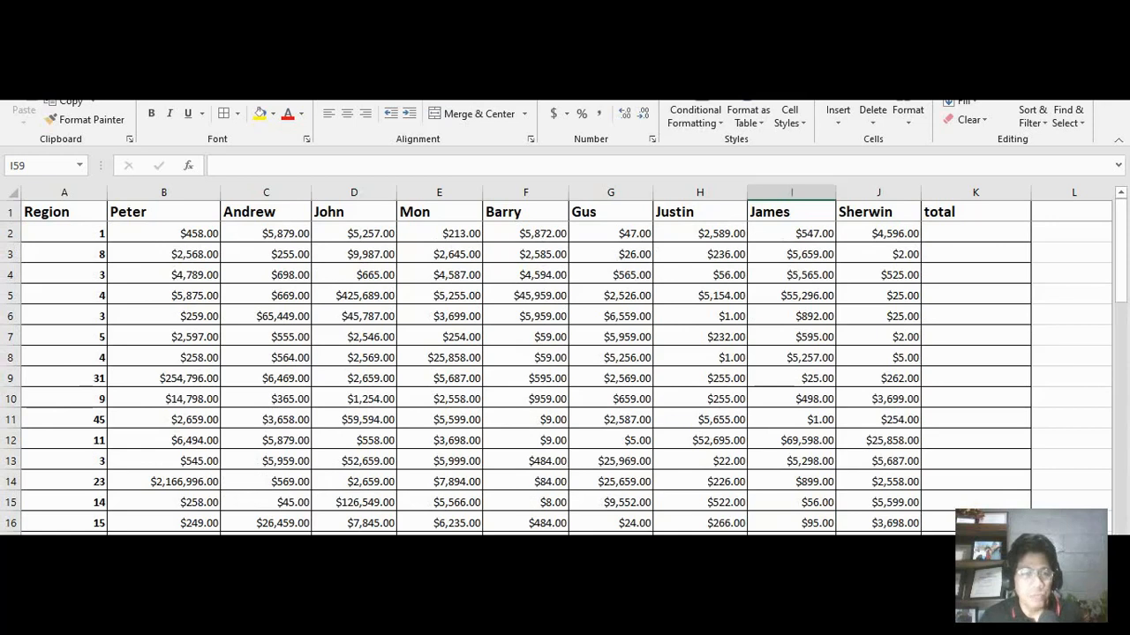
click(975, 233)
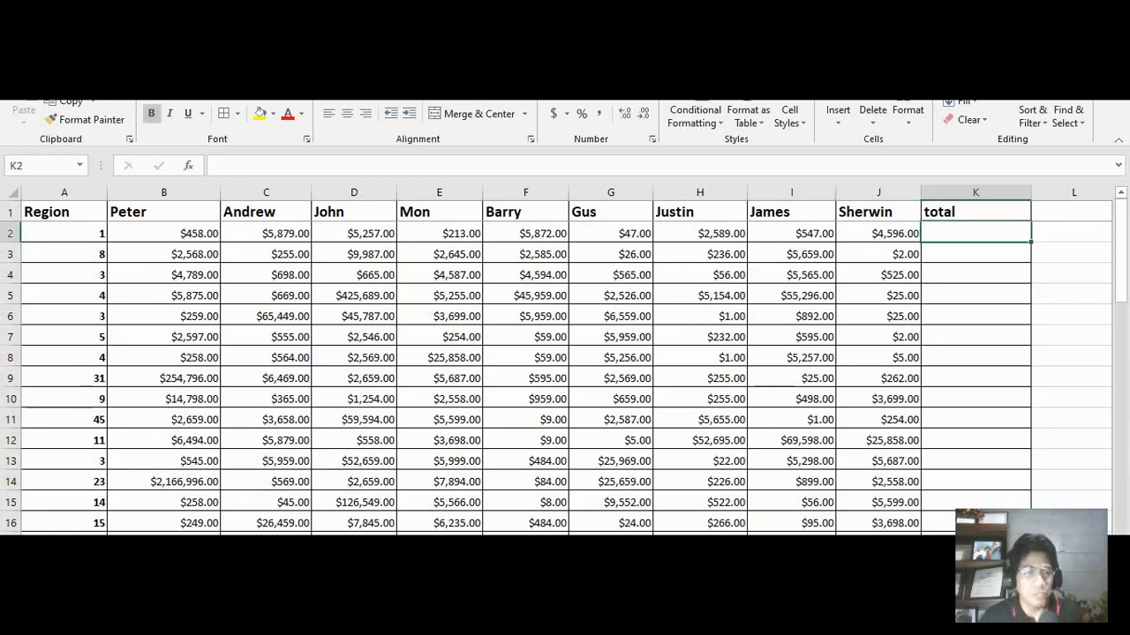
click(10, 233)
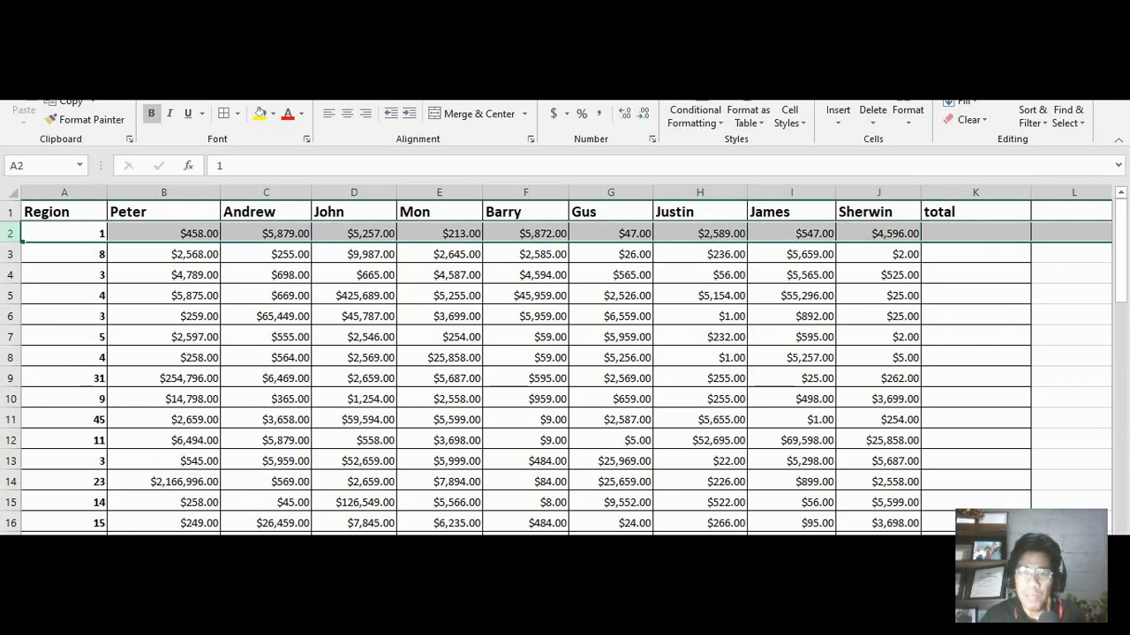
click(976, 233)
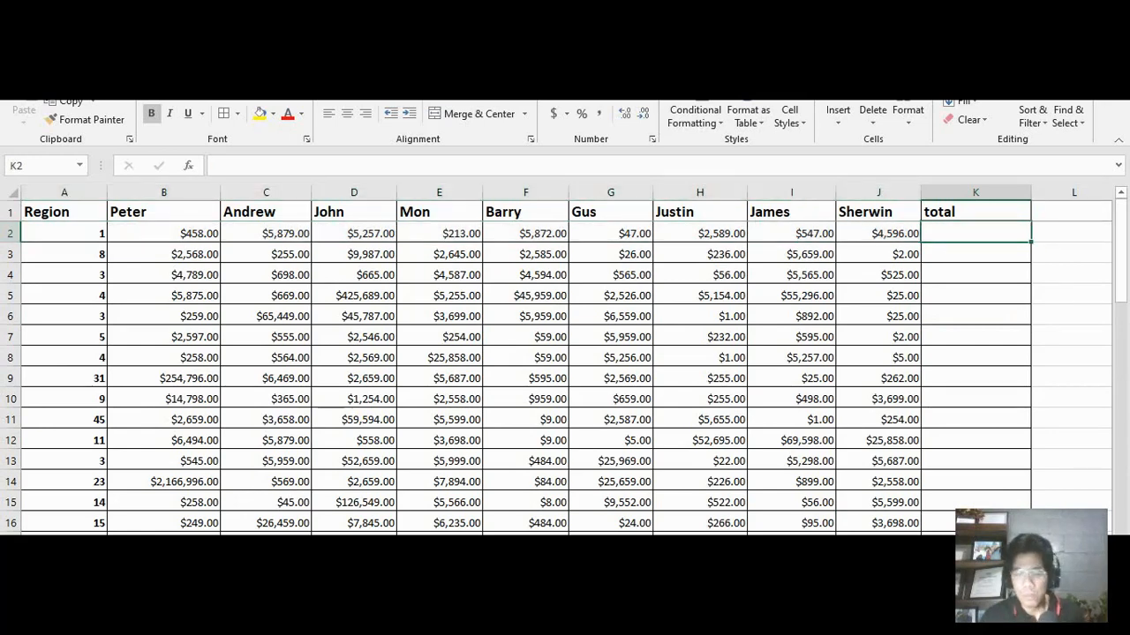
text(=)
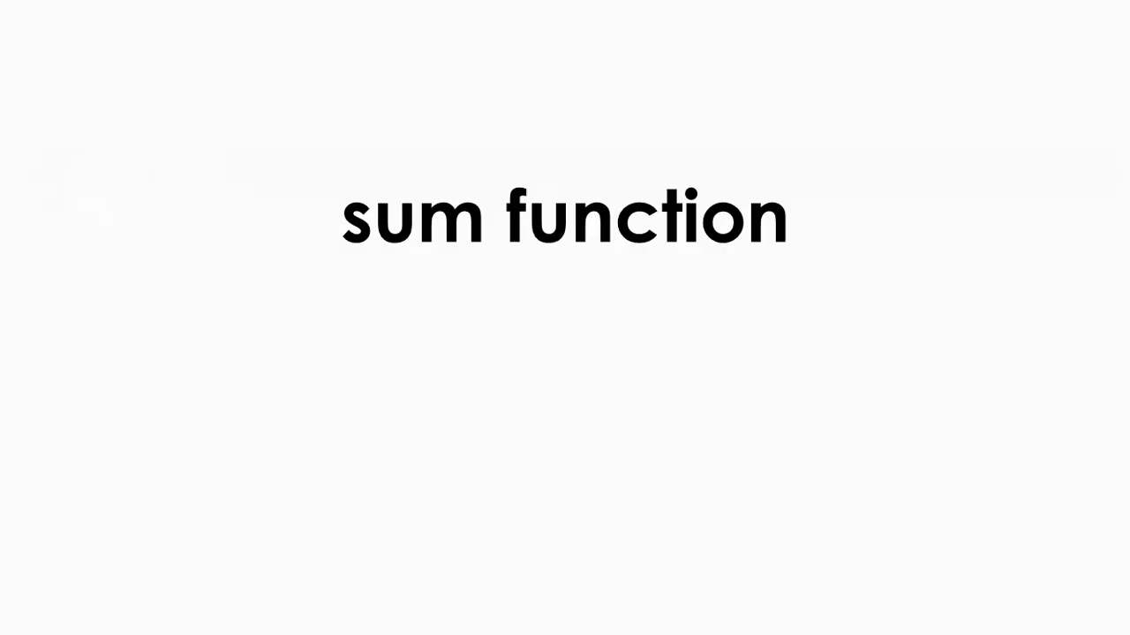
text(sum()
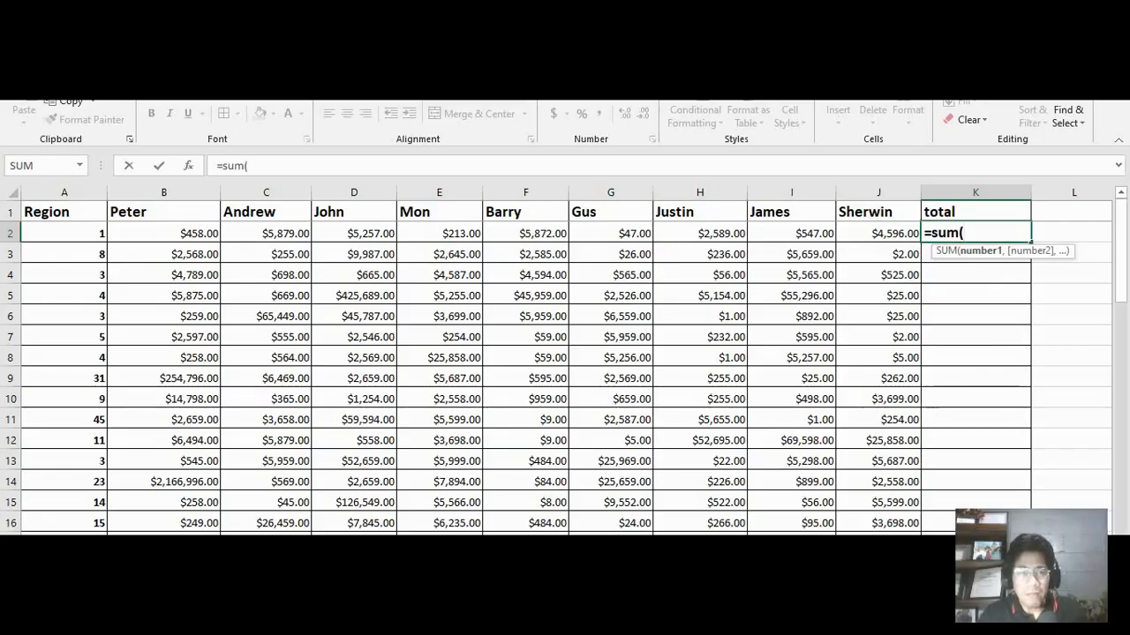
click(164, 233)
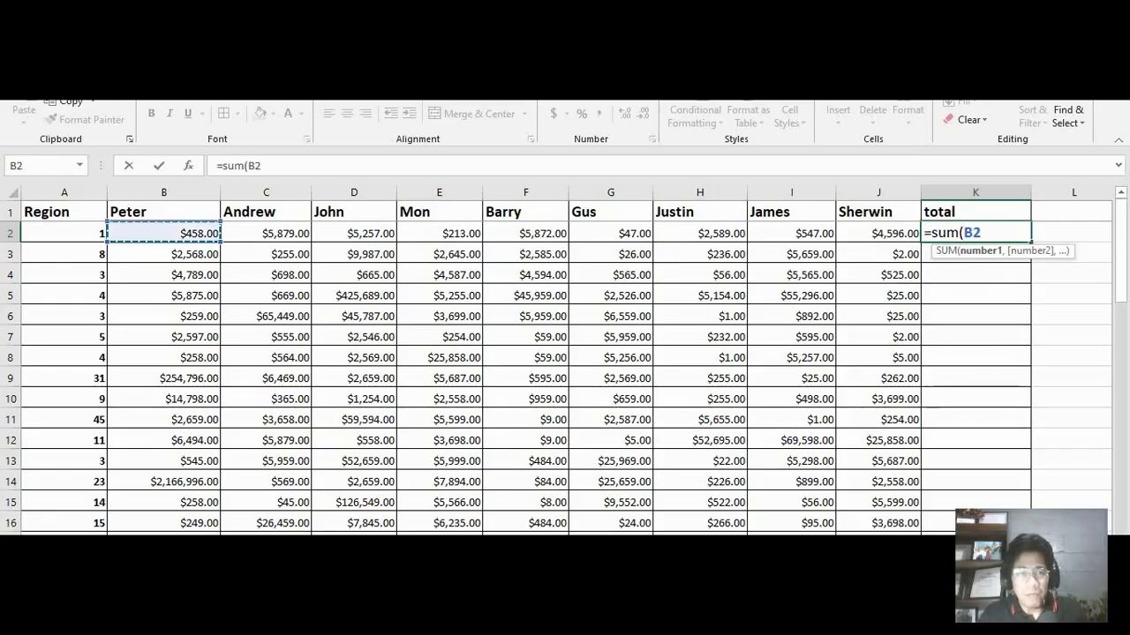
drag(163, 242, 918, 245)
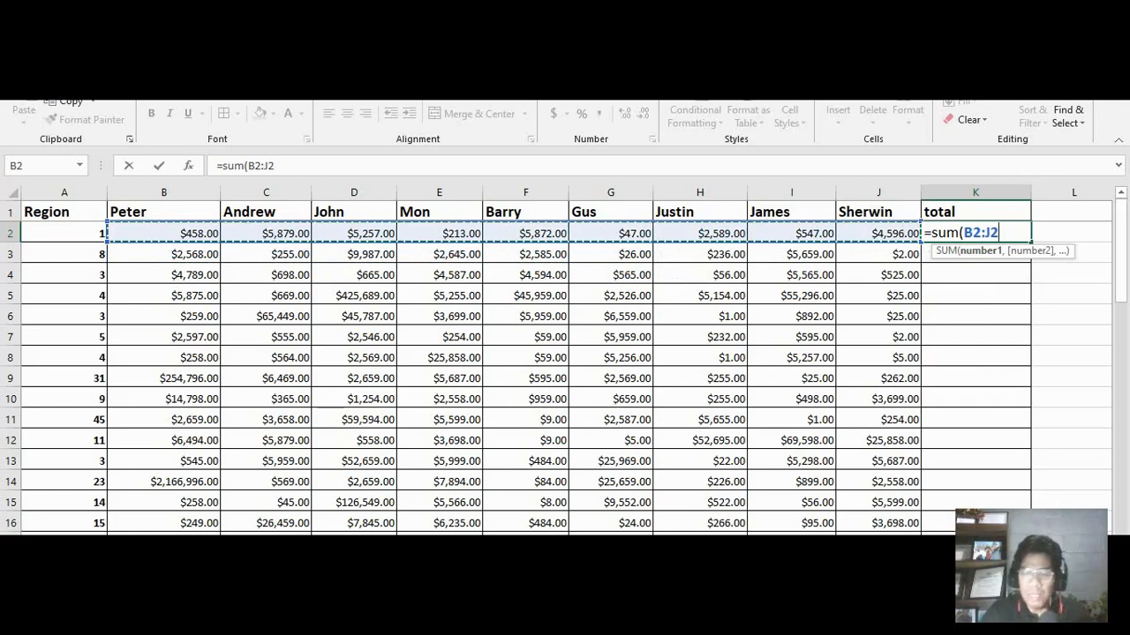
key(Return)
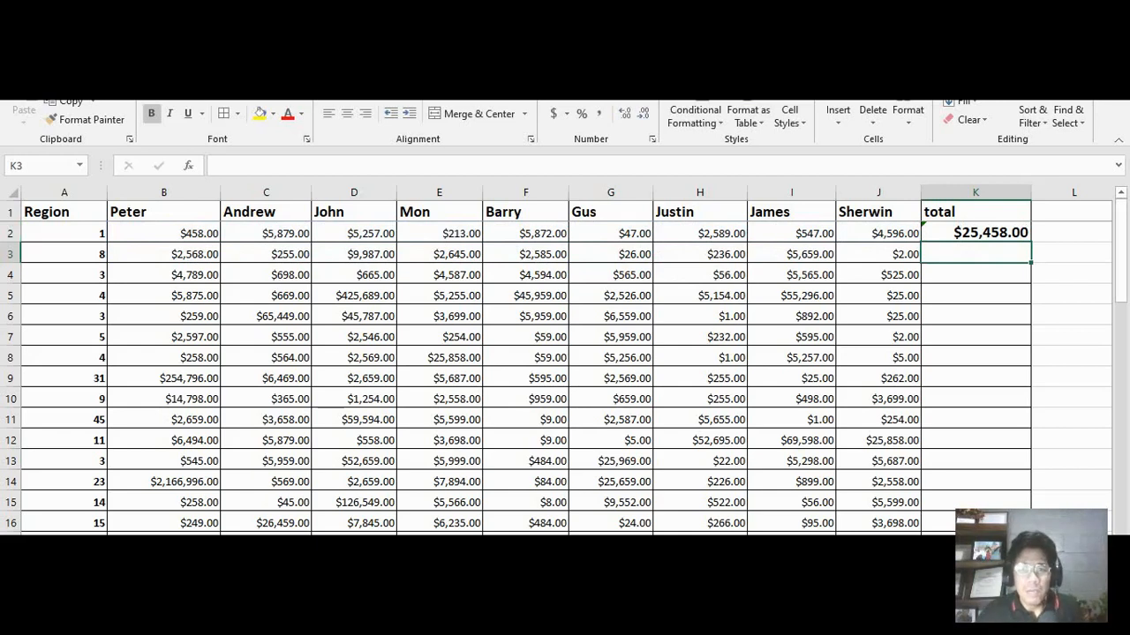
Fill the row total formula from K2 down to K52 for the remaining regions
click(975, 233)
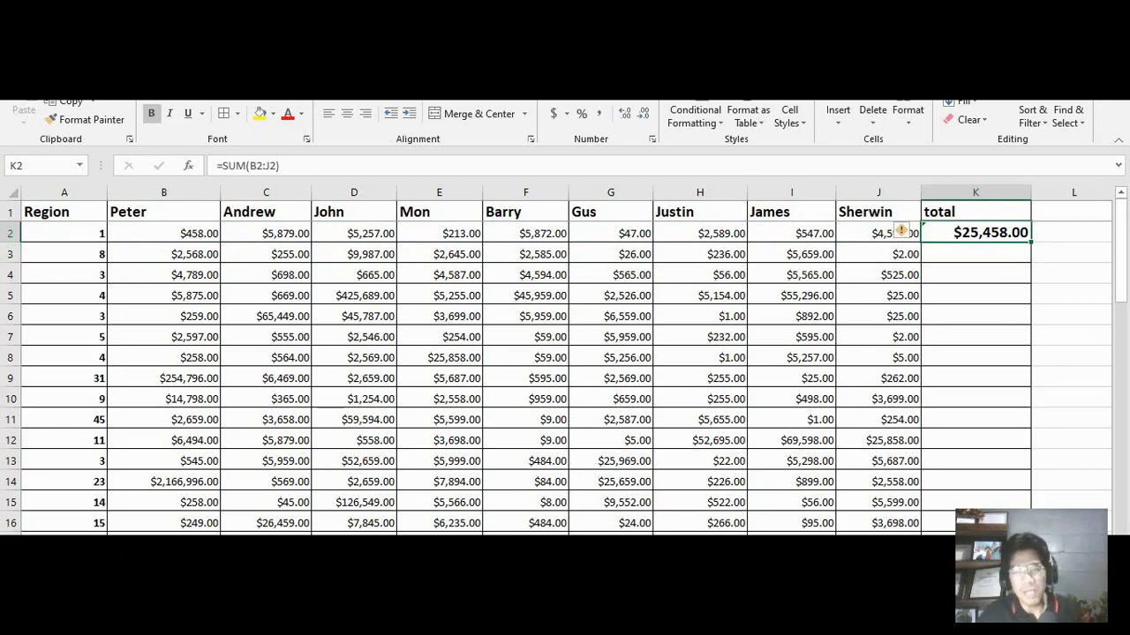
drag(1031, 242, 1028, 388)
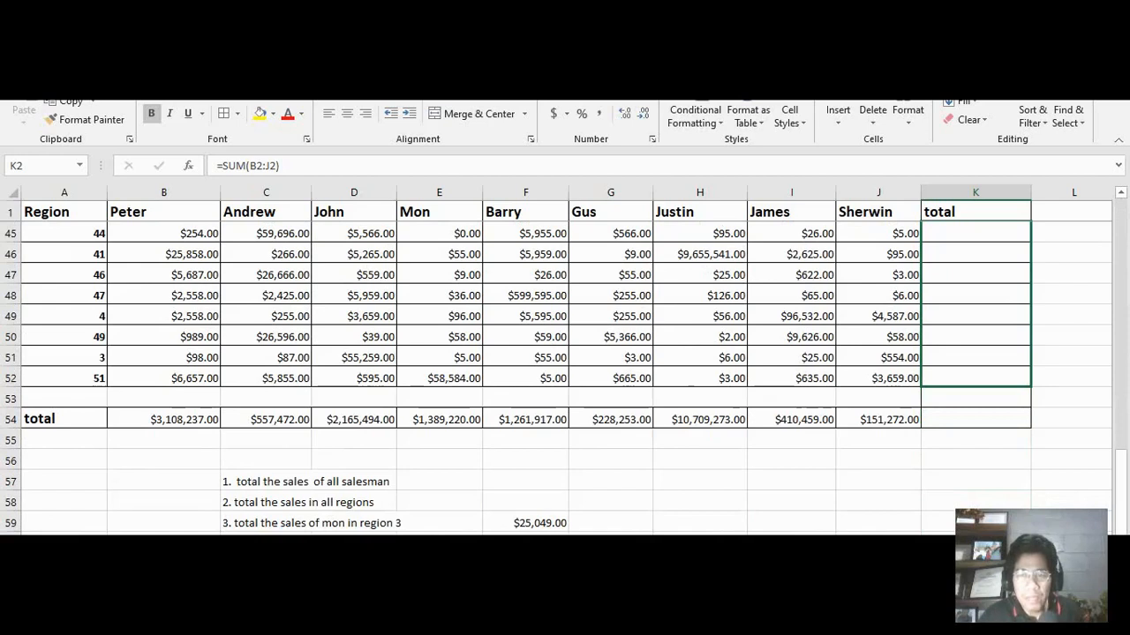
drag(1028, 389, 1028, 388)
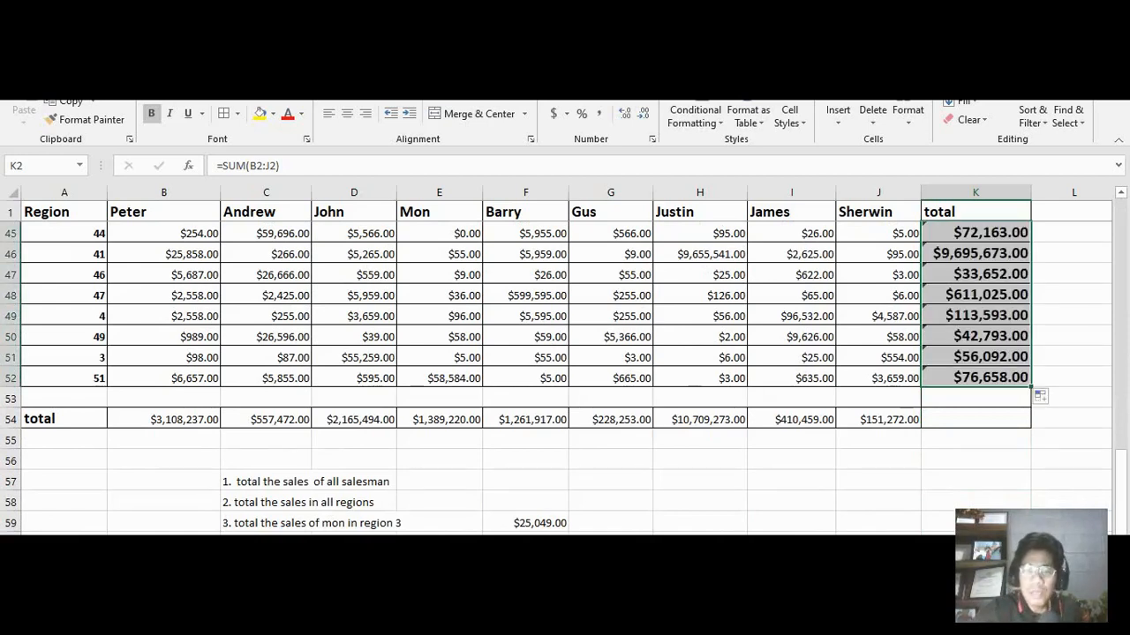
scroll(564, 380, up, 5)
scroll(565, 380, down, 6)
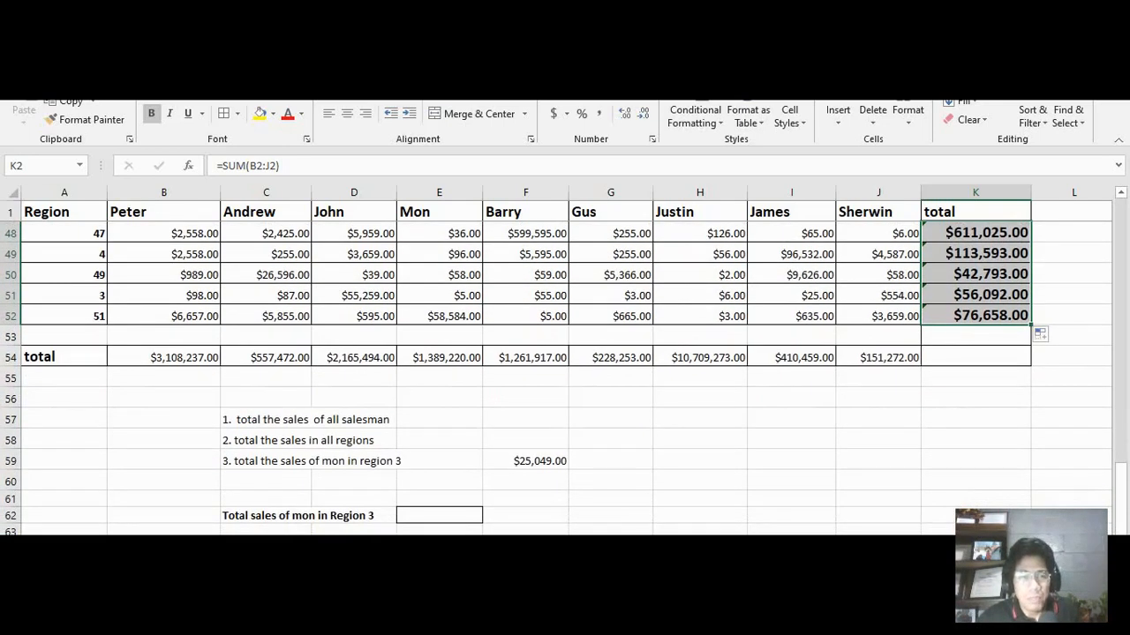
Clear F59 beside the third task and start a SUMIF formula there with the region numbers A2:A52 as the range
click(310, 461)
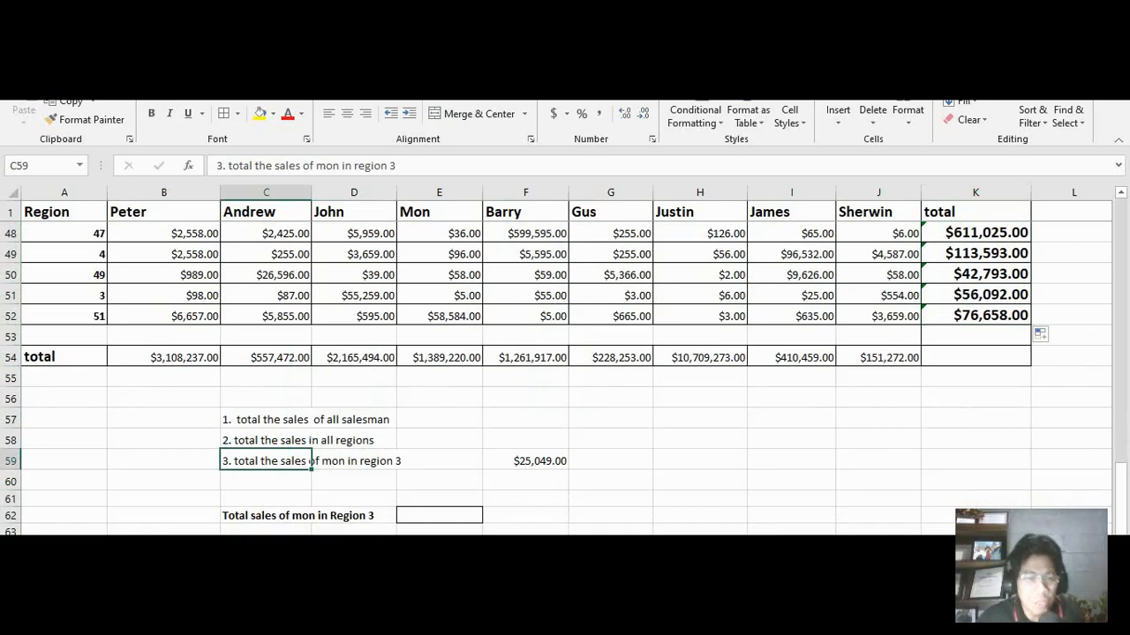
click(526, 460)
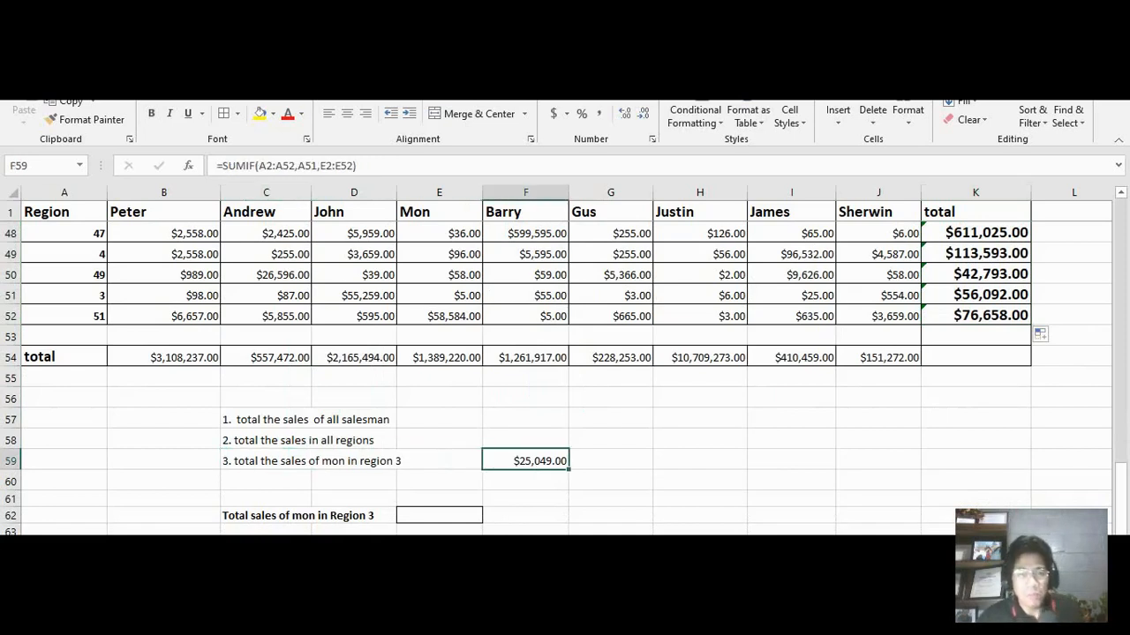
key(Delete)
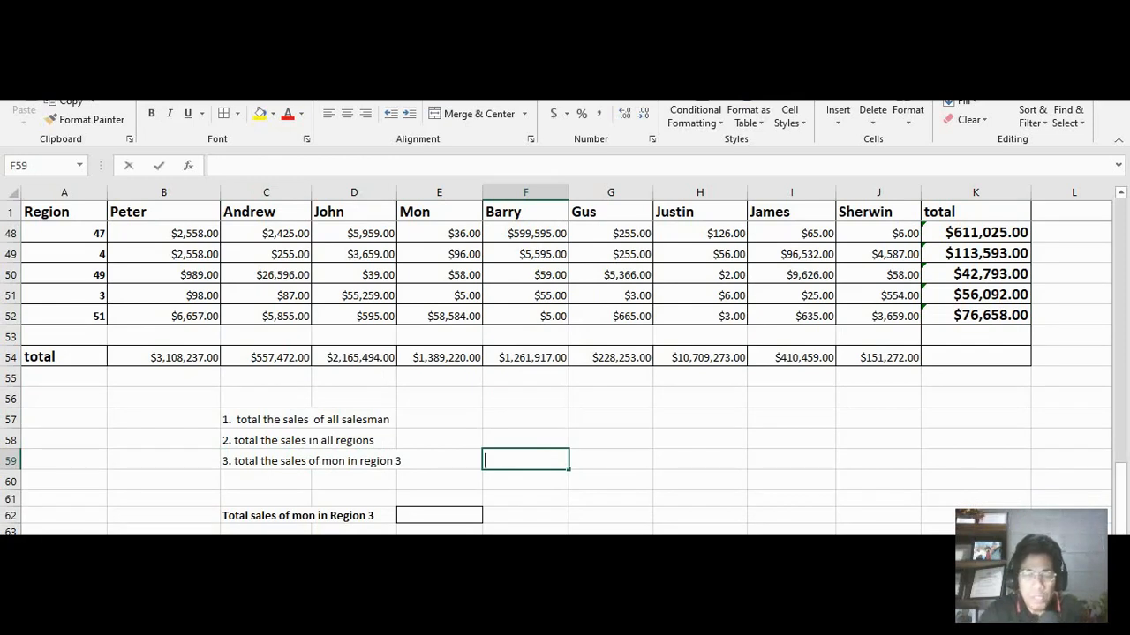
text(=sum)
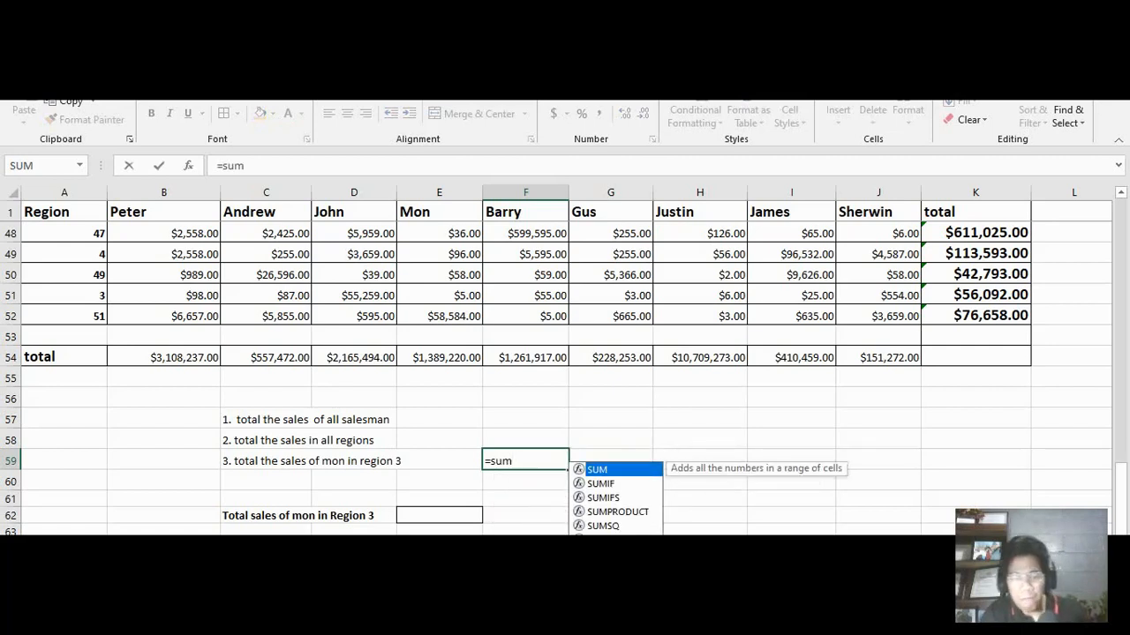
text(if)
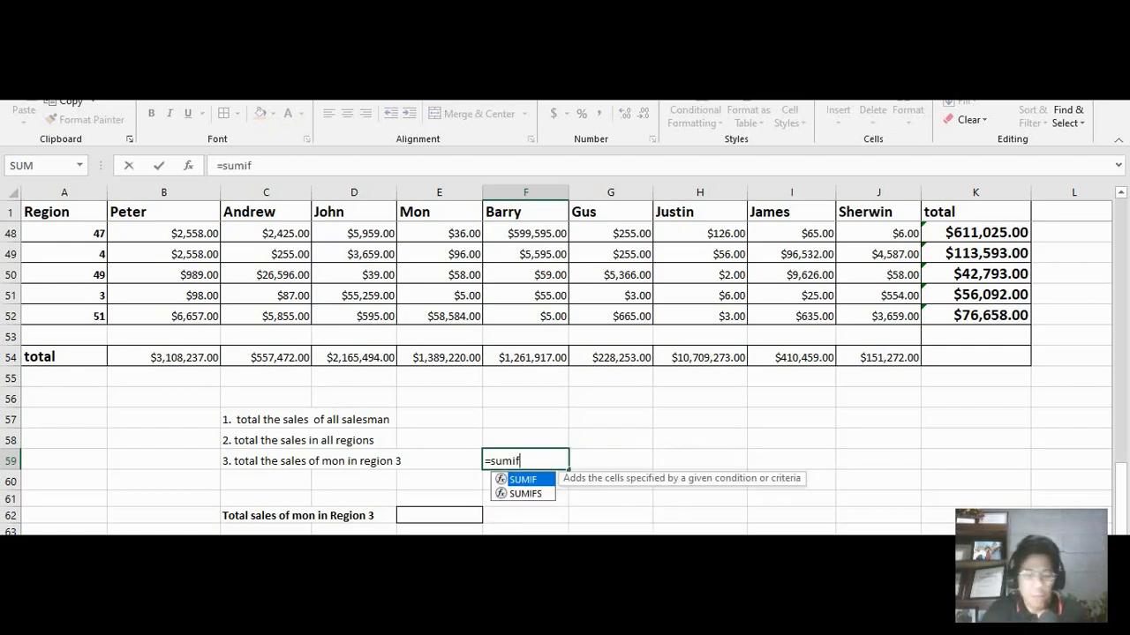
text(()
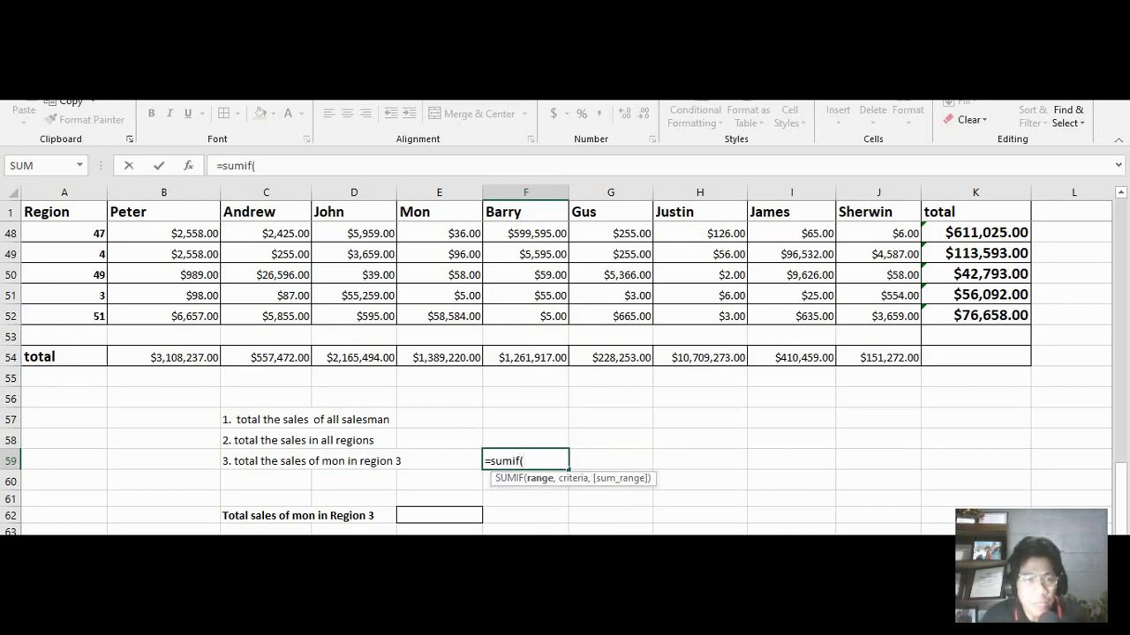
scroll(565, 362, up, 15)
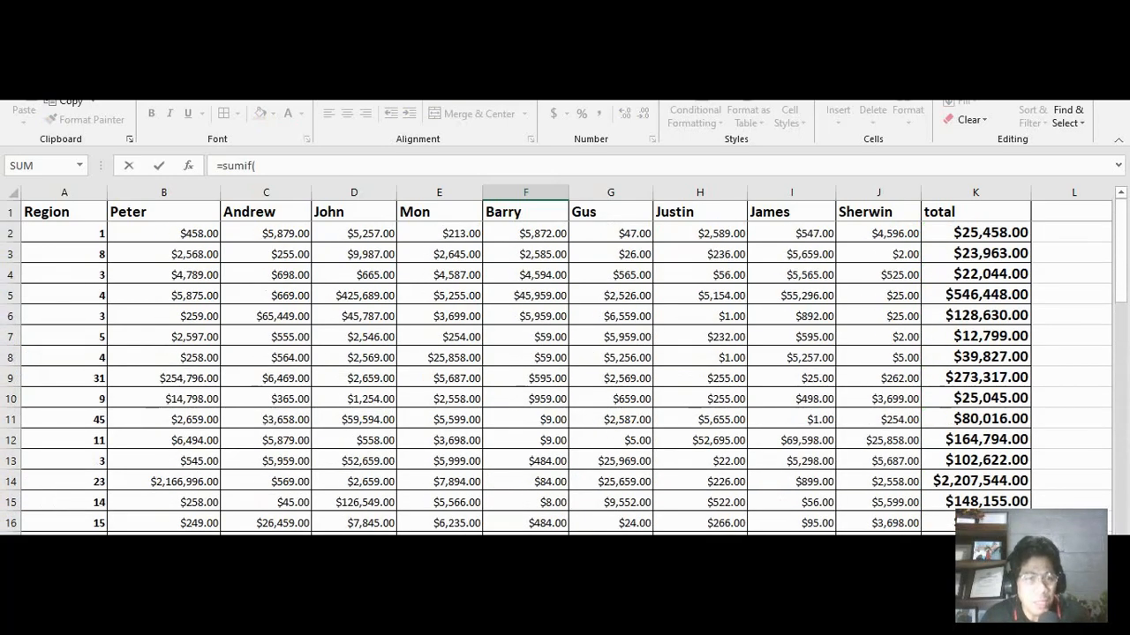
drag(83, 234, 98, 533)
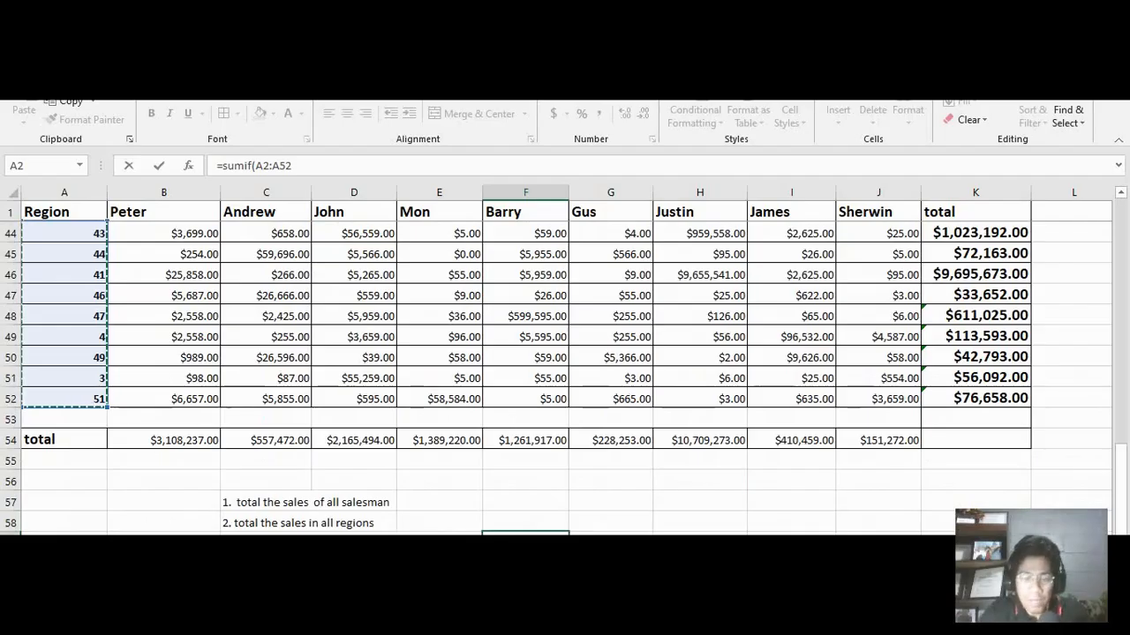
text(,)
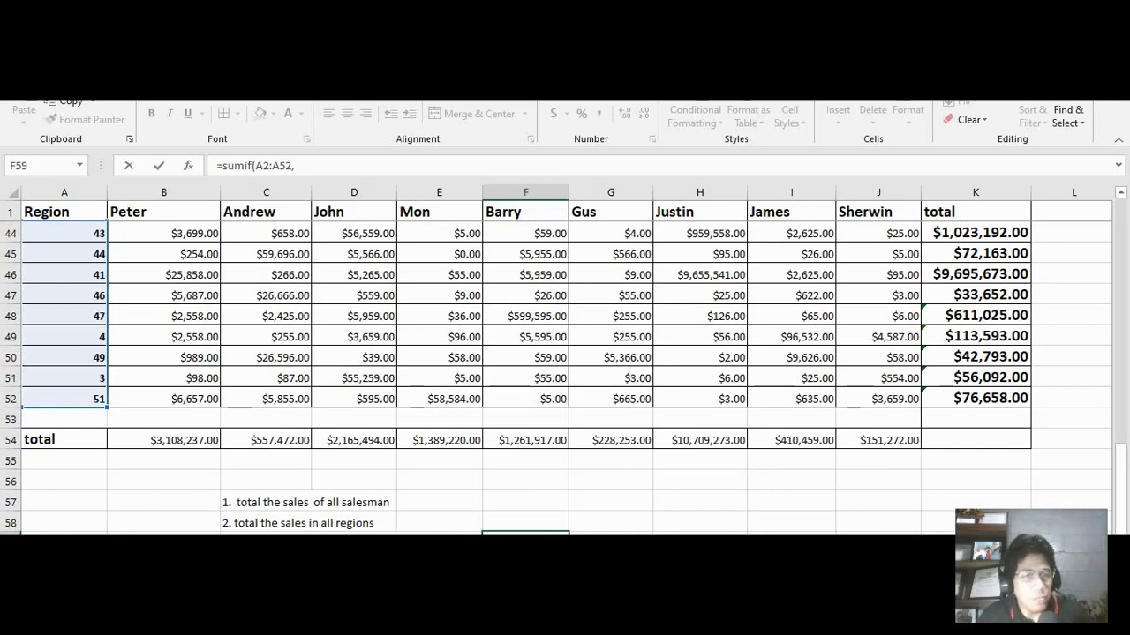
Set the SUMIF criteria to cell A51, which holds region 3
click(102, 378)
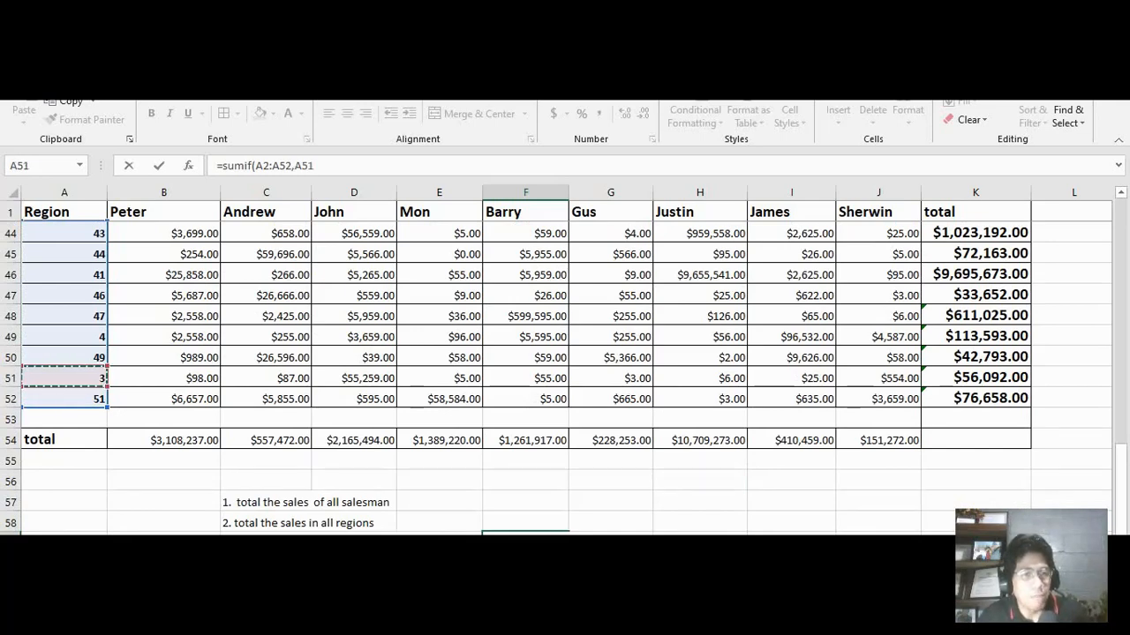
scroll(564, 380, up, 2)
click(64, 316)
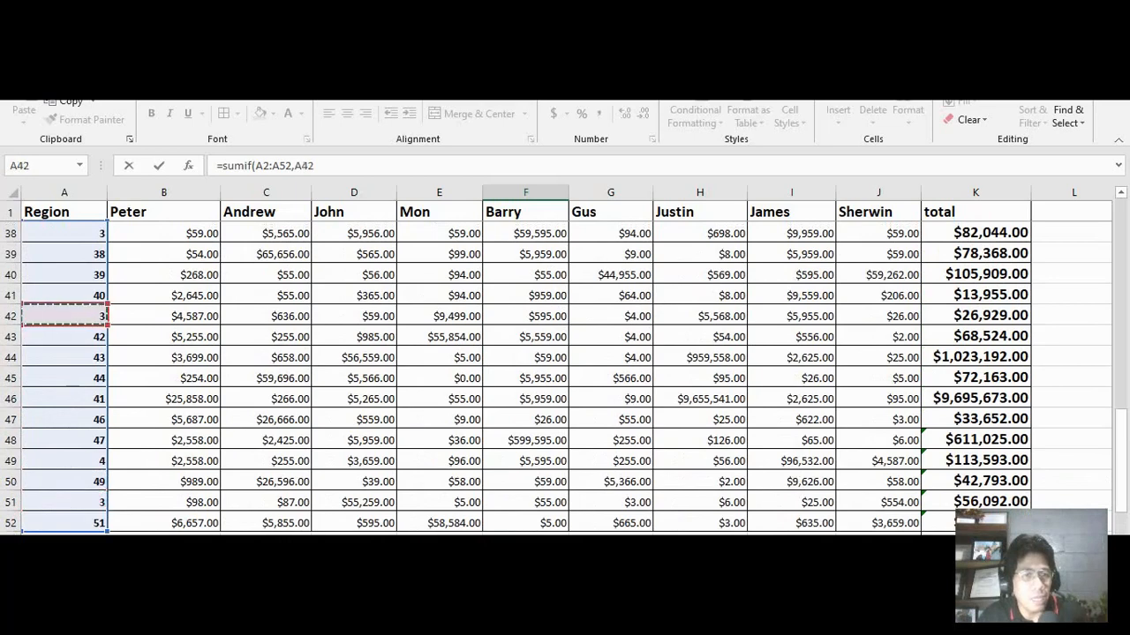
scroll(64, 316, up, 2)
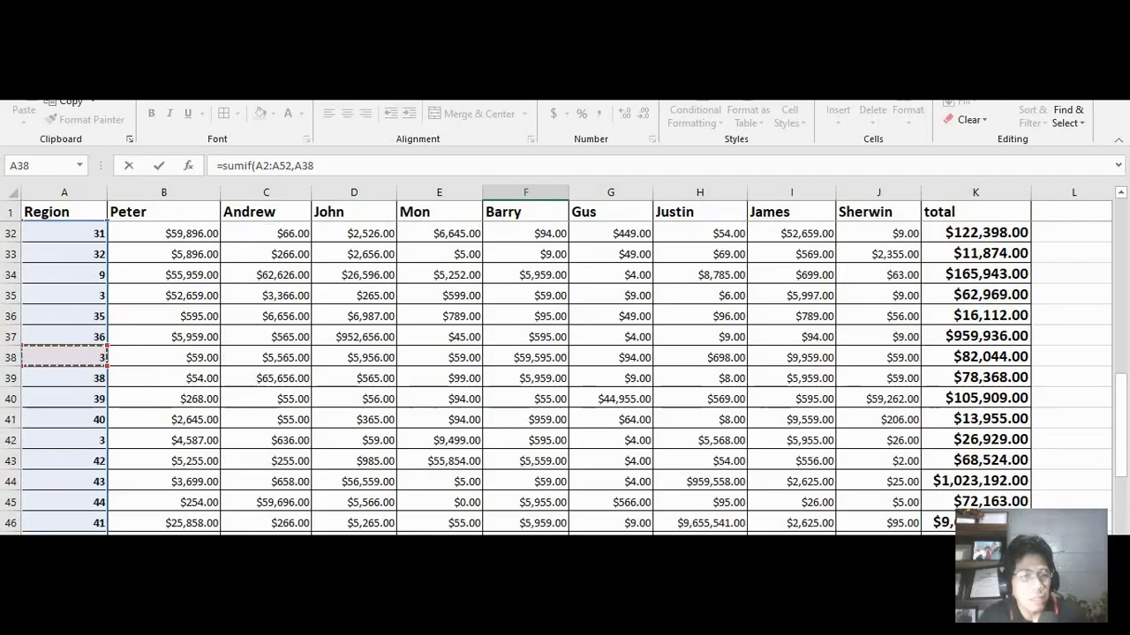
scroll(565, 379, down, 8)
scroll(565, 379, up, 3)
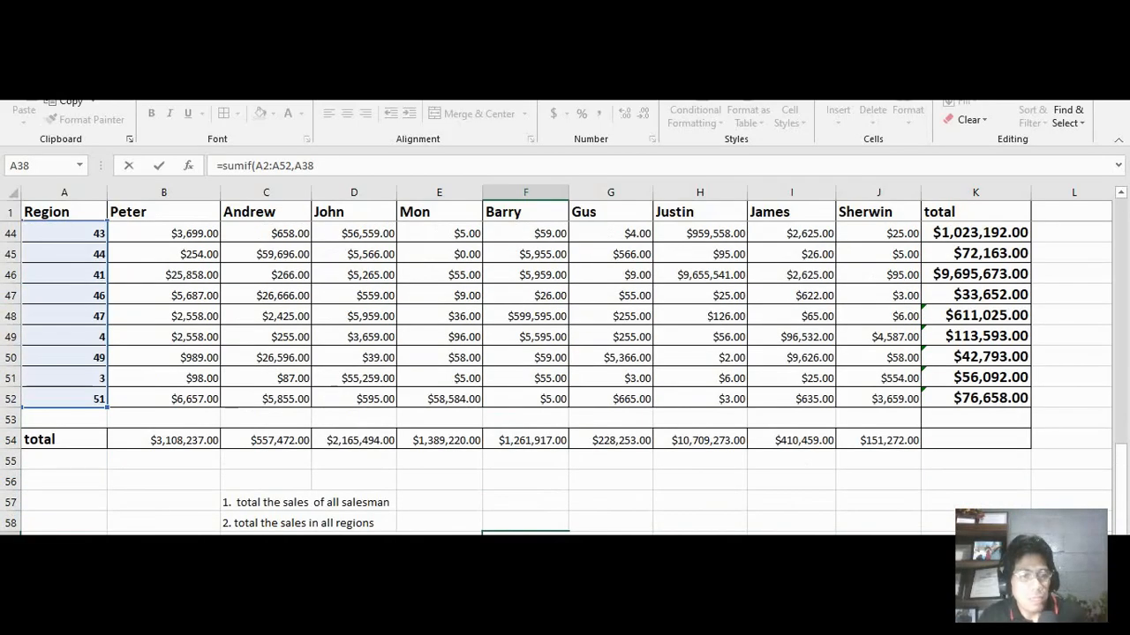
click(65, 377)
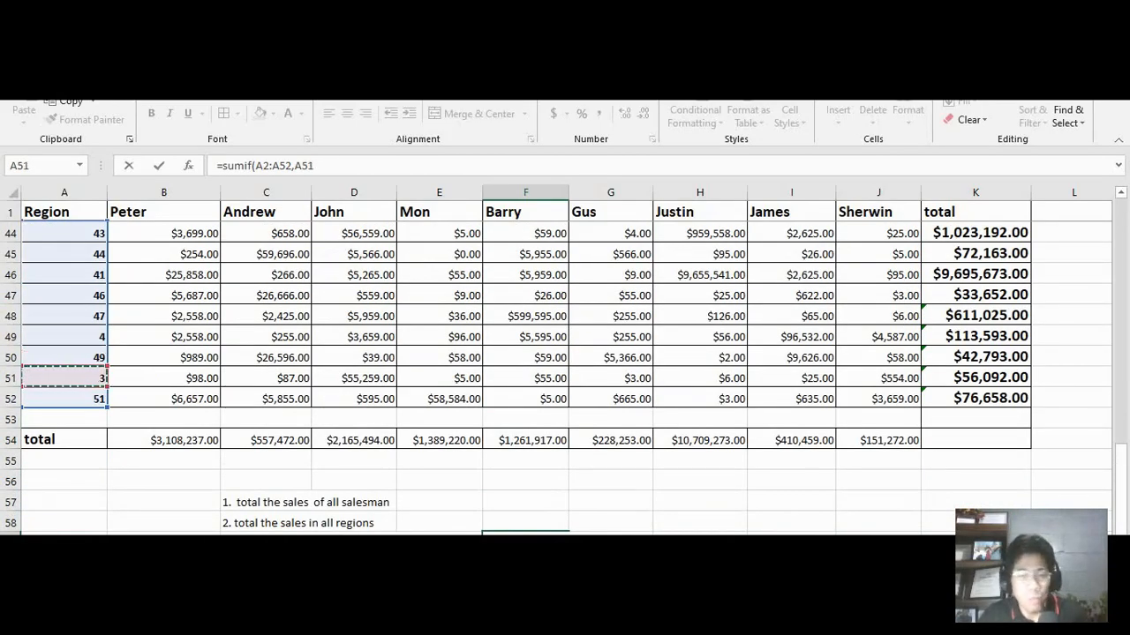
text(,)
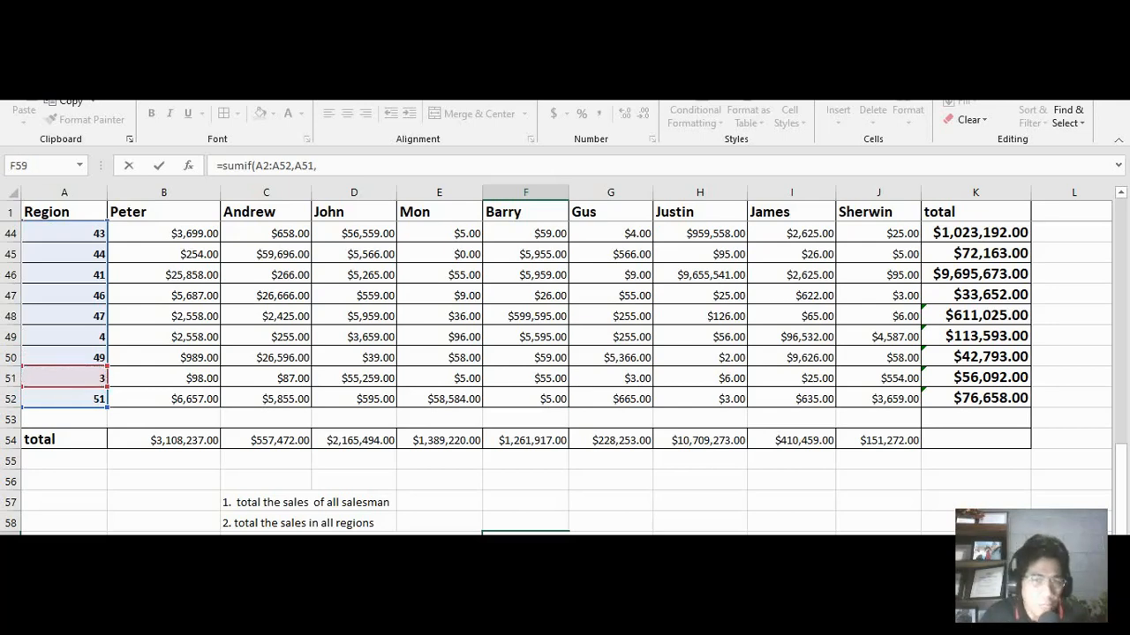
Complete the SUMIF formula in F59 with the column E sales E2:E52 as the sum range and enter it
scroll(565, 379, up, 14)
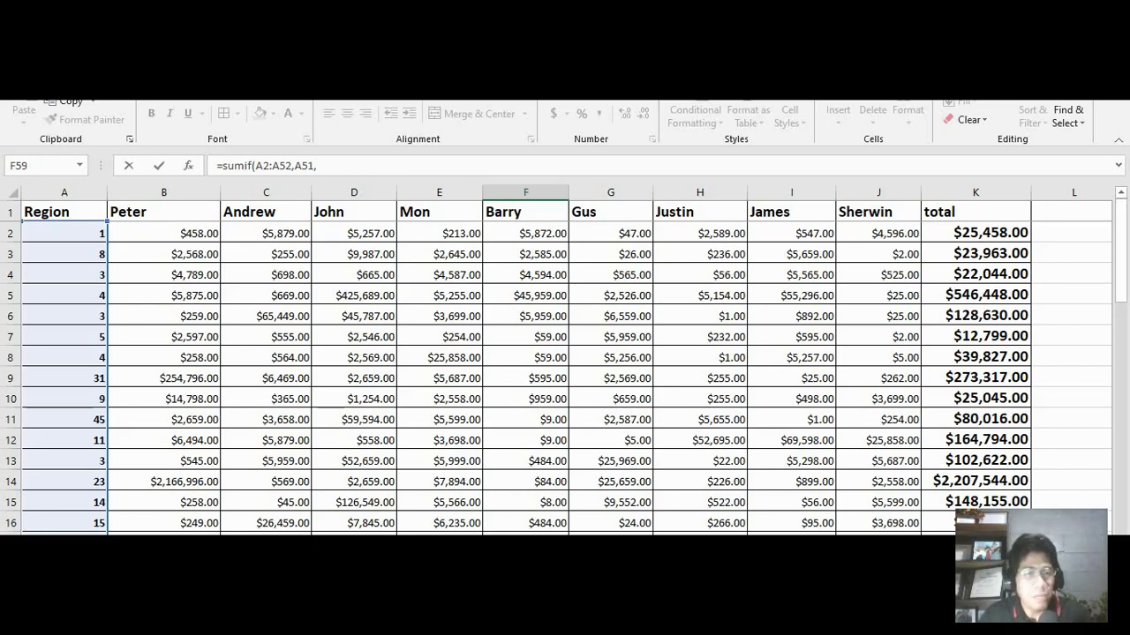
drag(445, 233, 468, 522)
scroll(565, 371, down, 3)
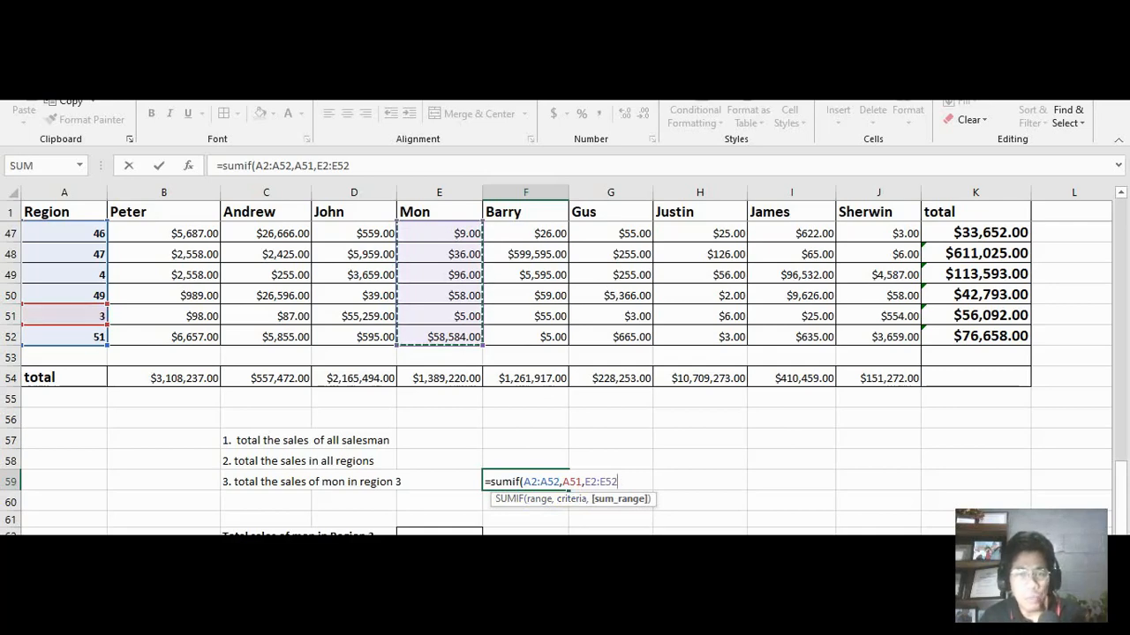
scroll(565, 370, up, 15)
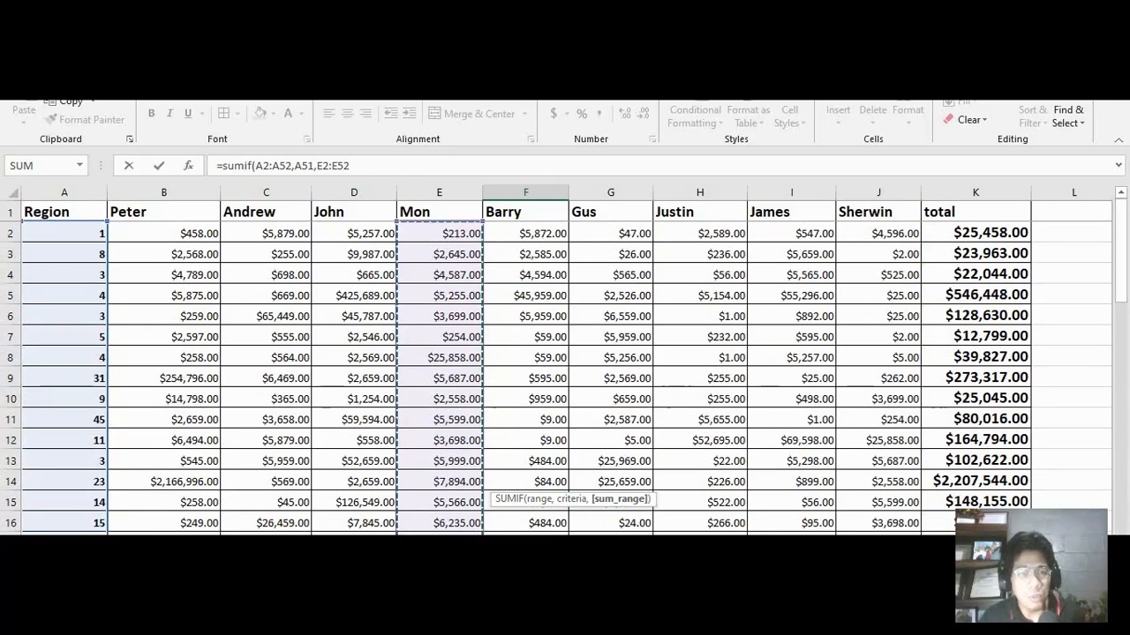
scroll(564, 370, down, 5)
scroll(565, 371, down, 9)
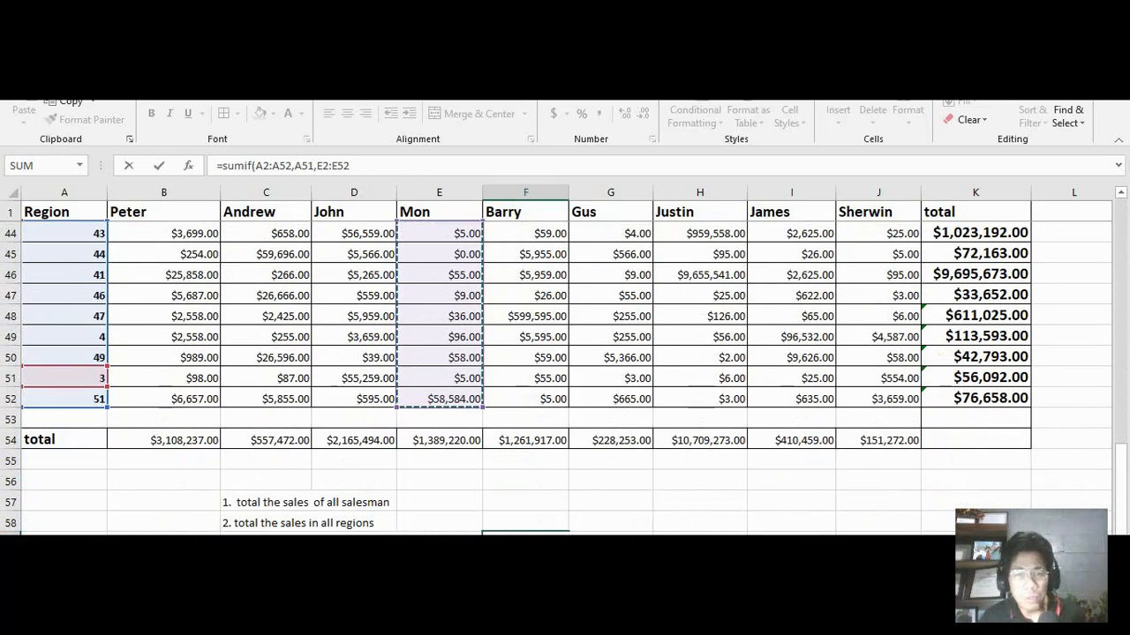
key(Return)
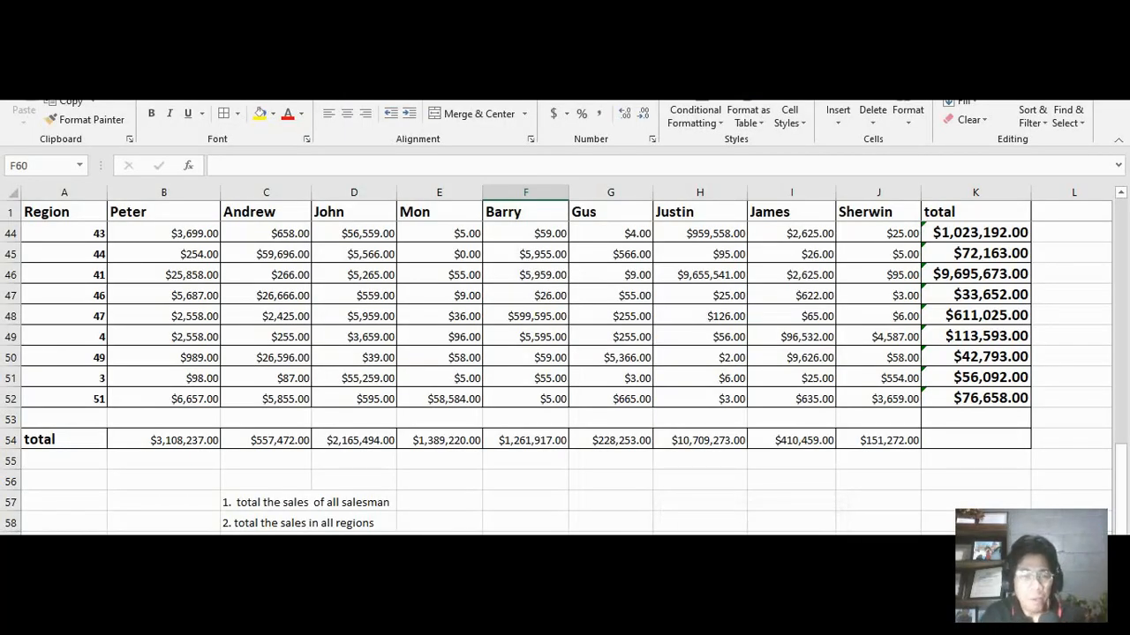
Switch to the commission sheet and examine the salesmen in A2:A7 and their sales in B2:B7
key(ctrl+Page_Down)
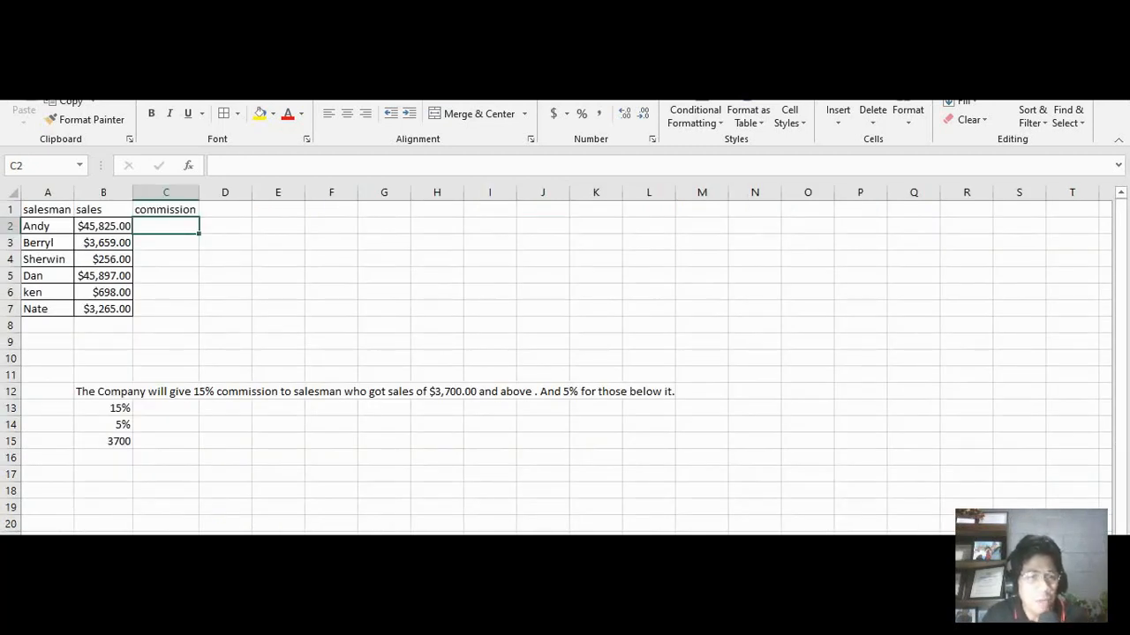
drag(48, 225, 47, 309)
drag(104, 226, 104, 309)
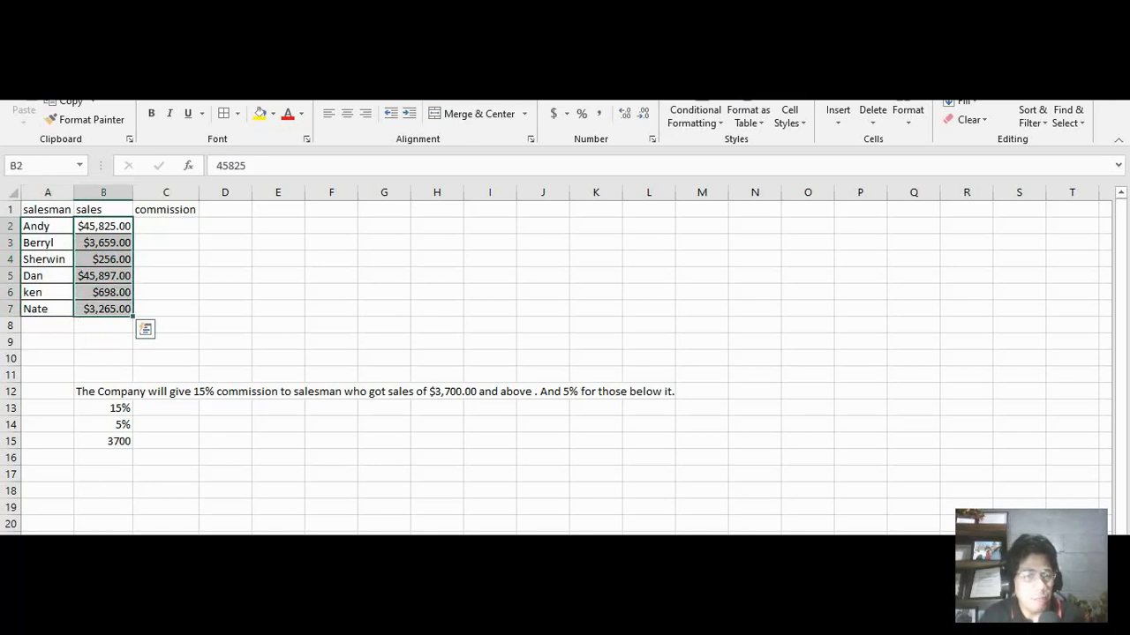
Start an IF formula in C2 that tests whether the sales in B2 are at least the 3700 threshold in B15
drag(166, 226, 166, 309)
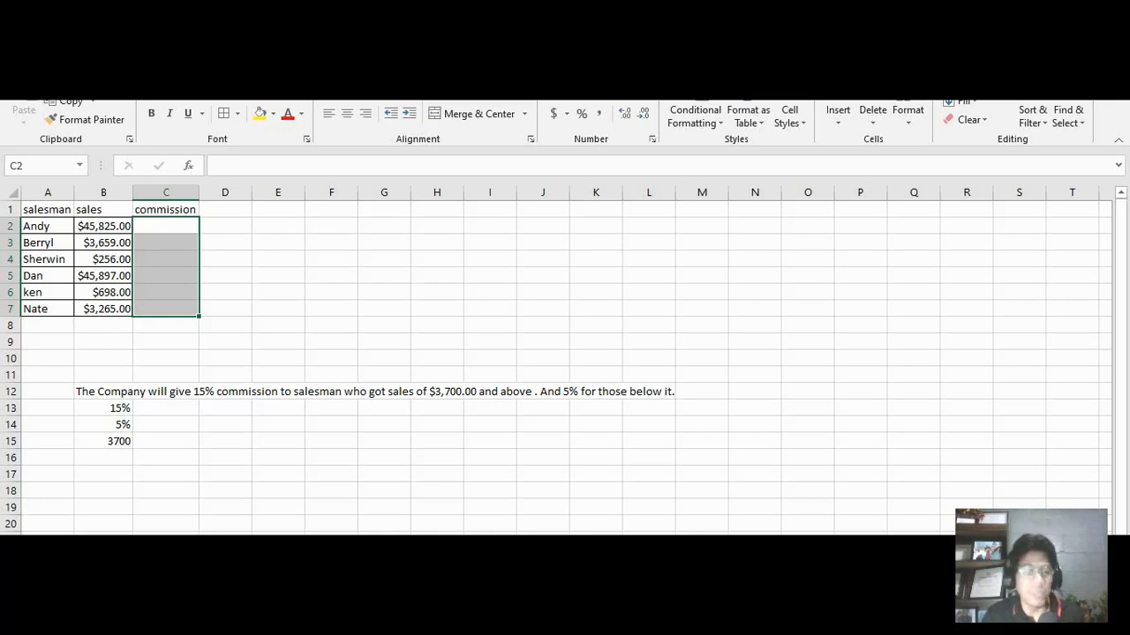
click(225, 309)
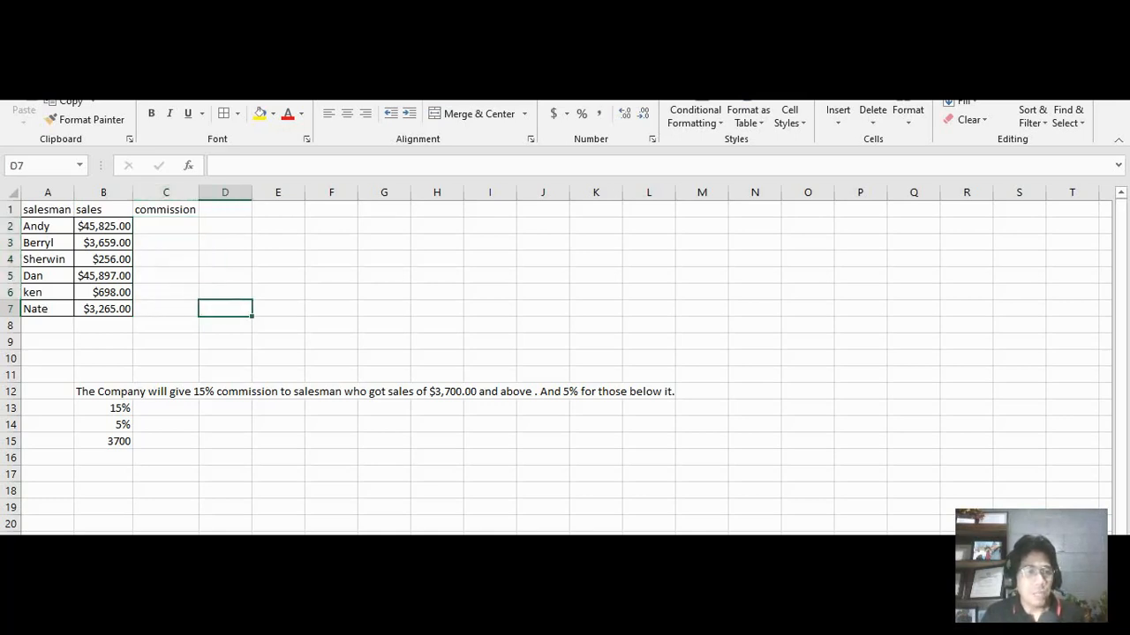
click(166, 226)
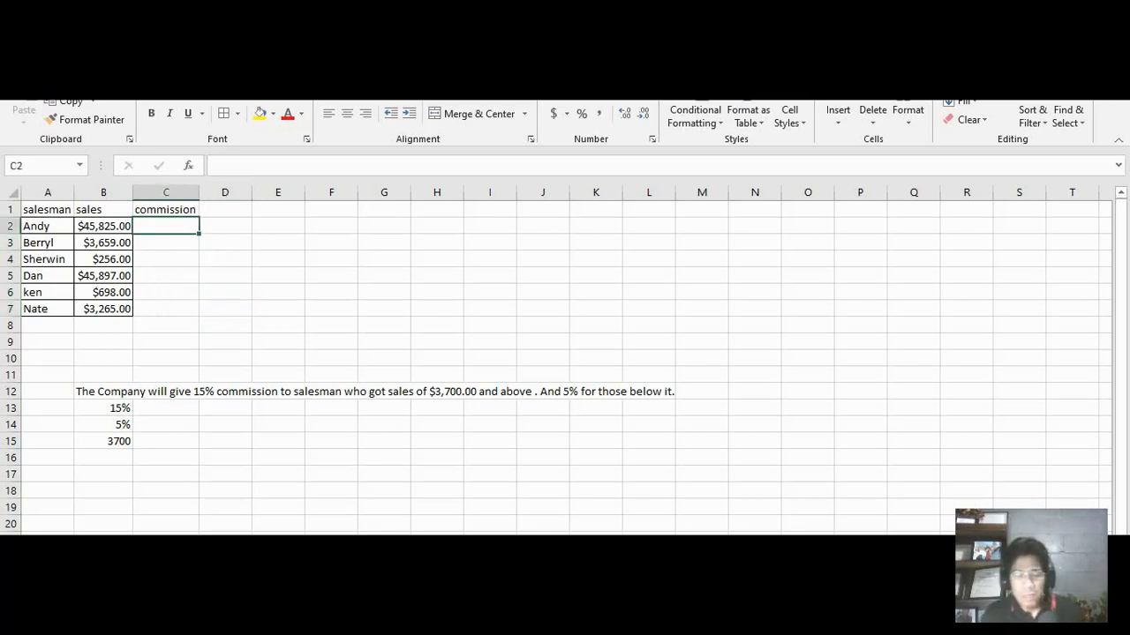
text(=)
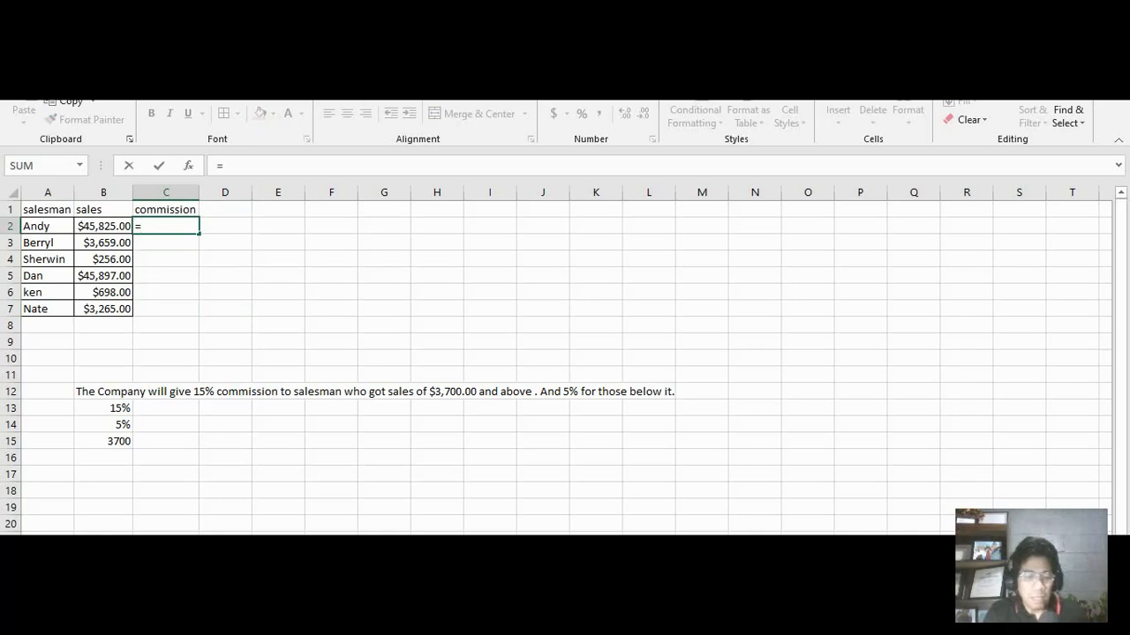
text(if()
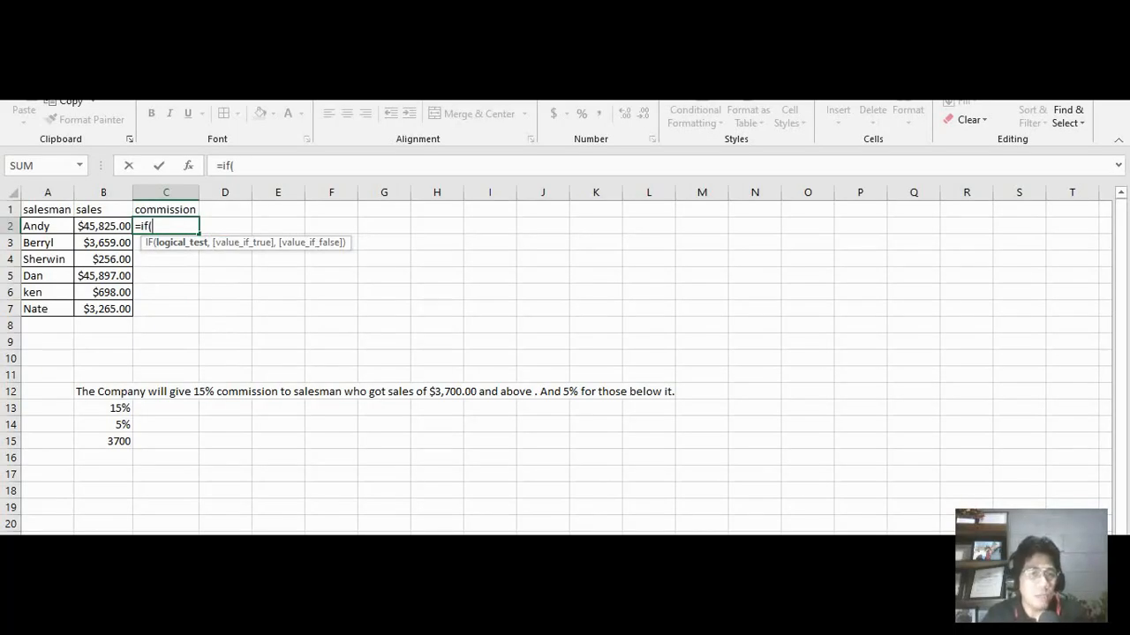
click(103, 226)
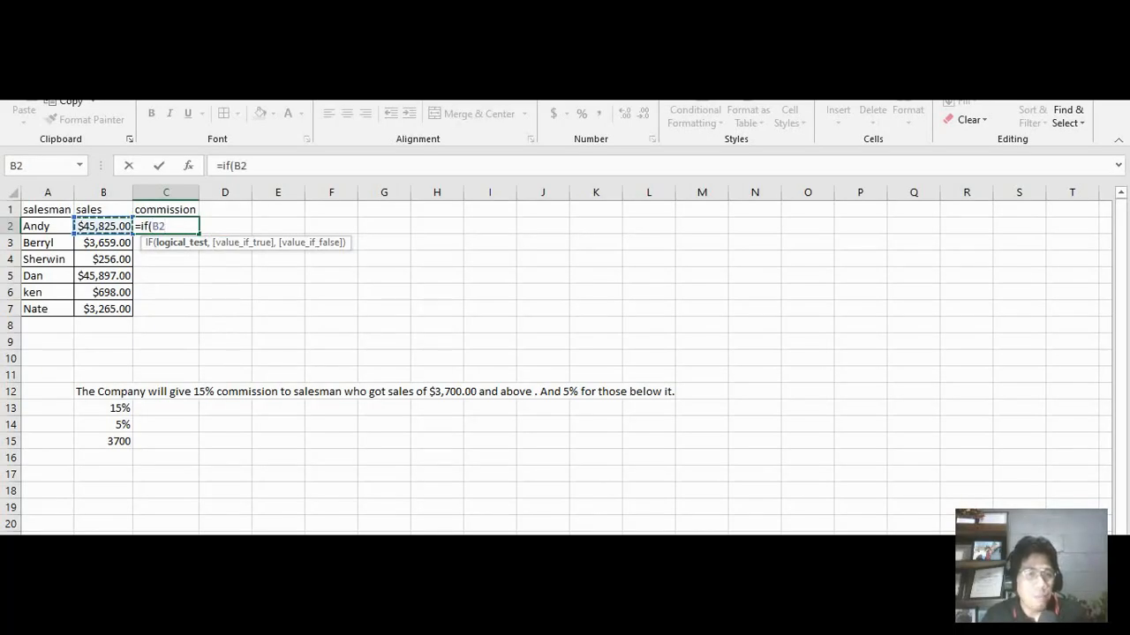
text(>=)
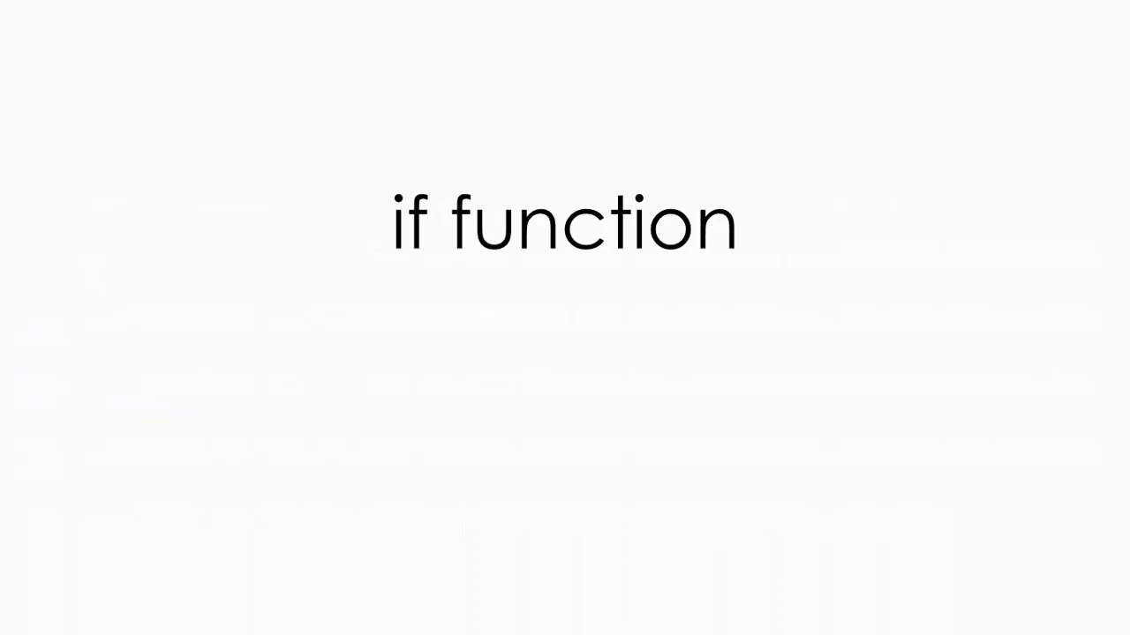
click(103, 441)
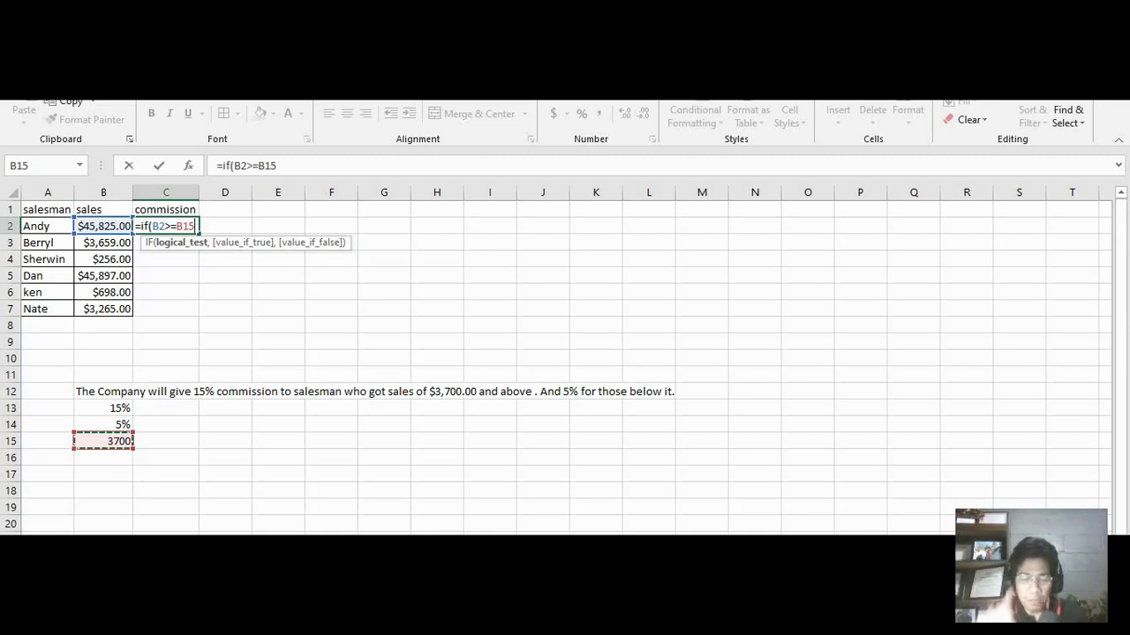
text(,)
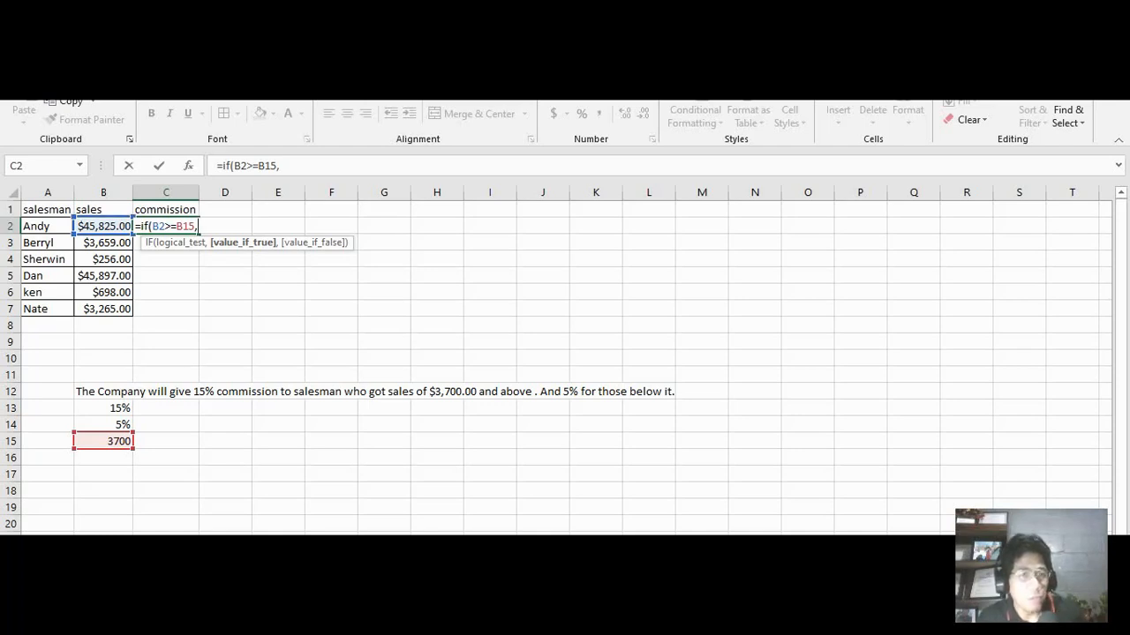
Set the IF results to B2*B13 for the 15% commission when true and B2*B14 for the 5% commission when false
click(104, 226)
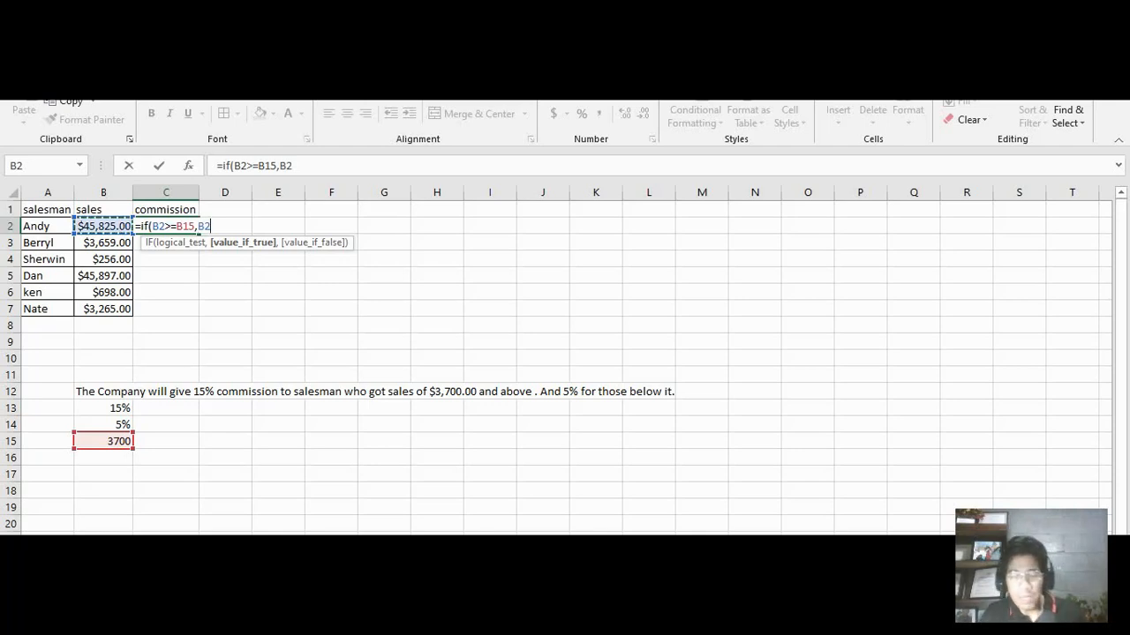
text(*)
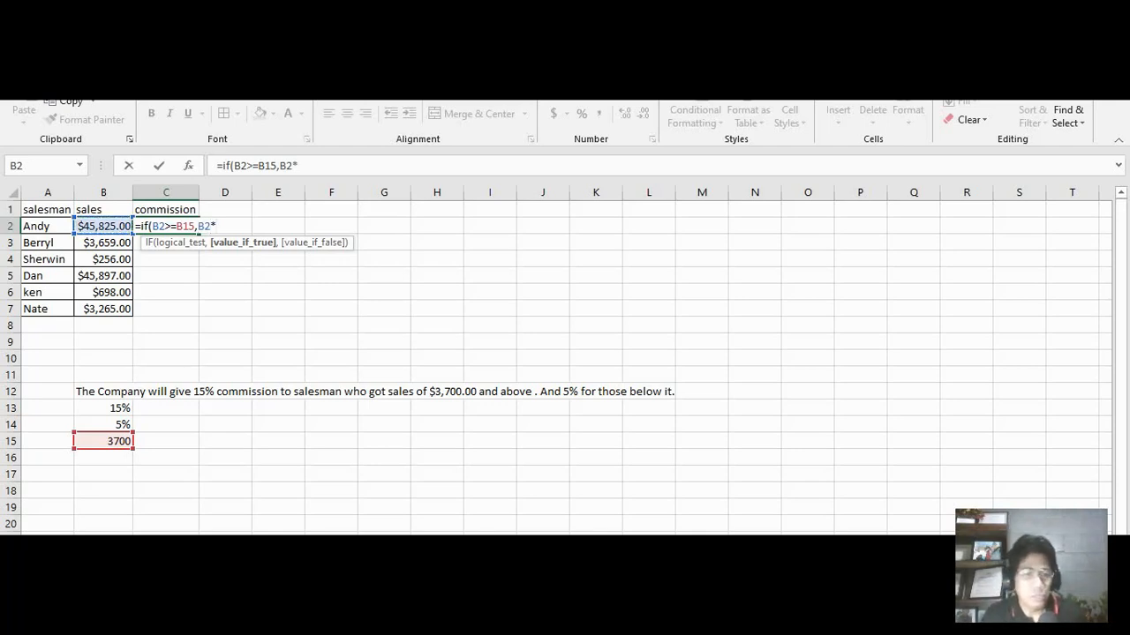
click(75, 408)
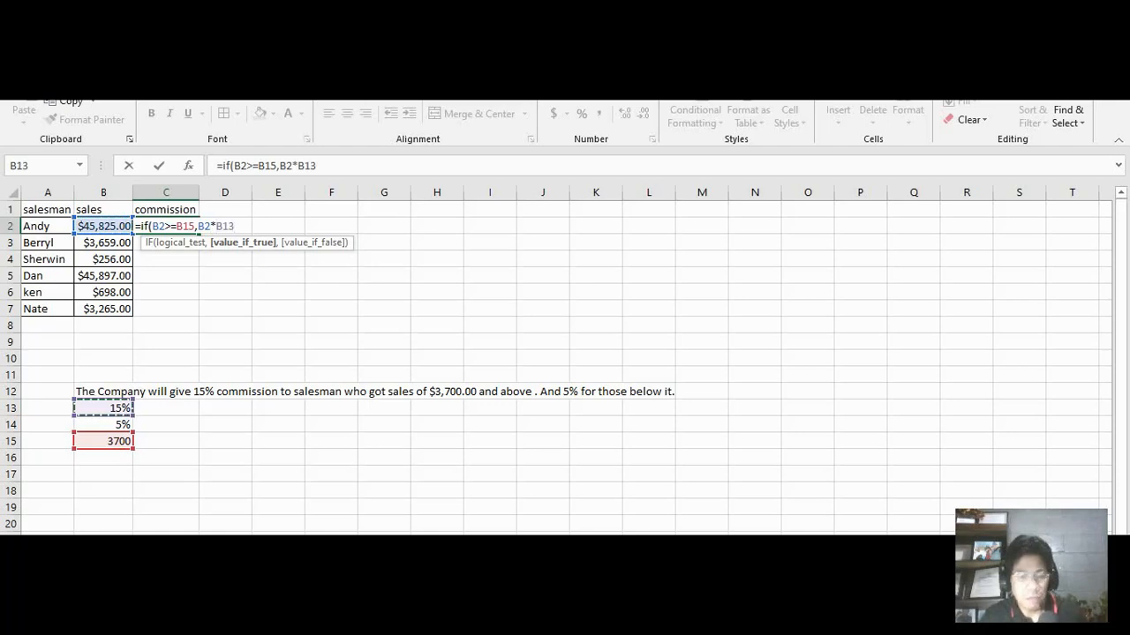
text(,)
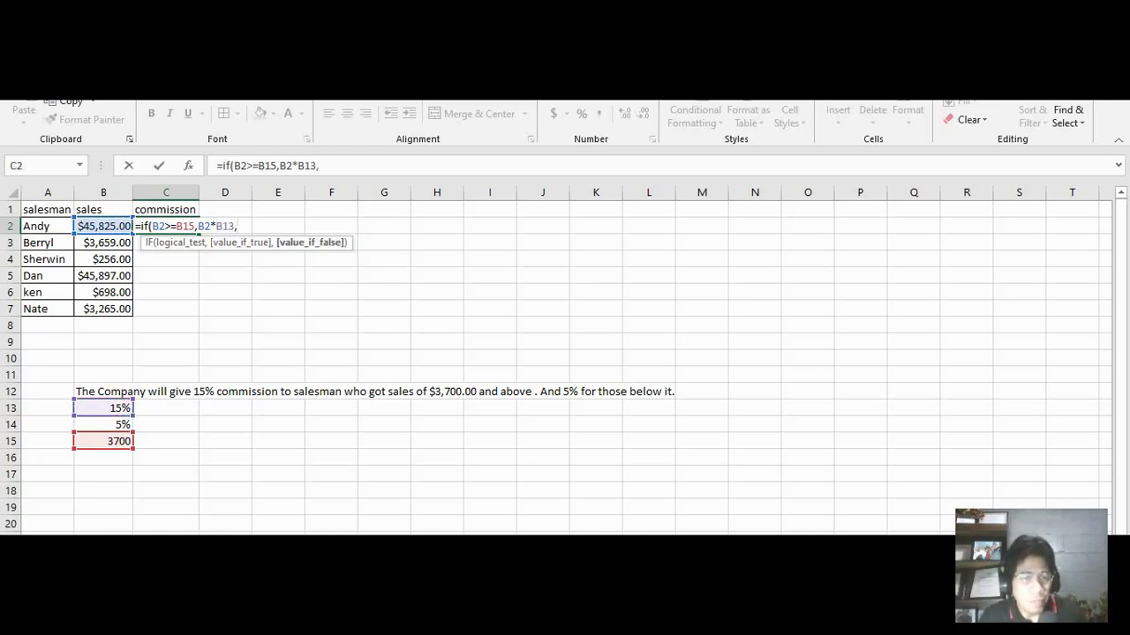
click(103, 226)
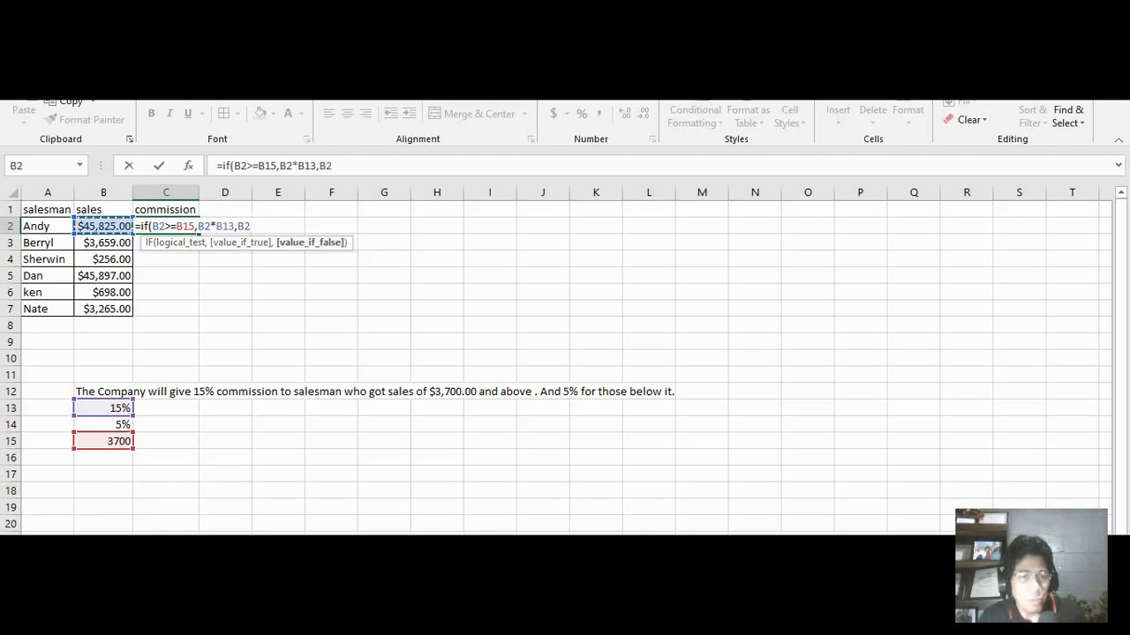
text(*)
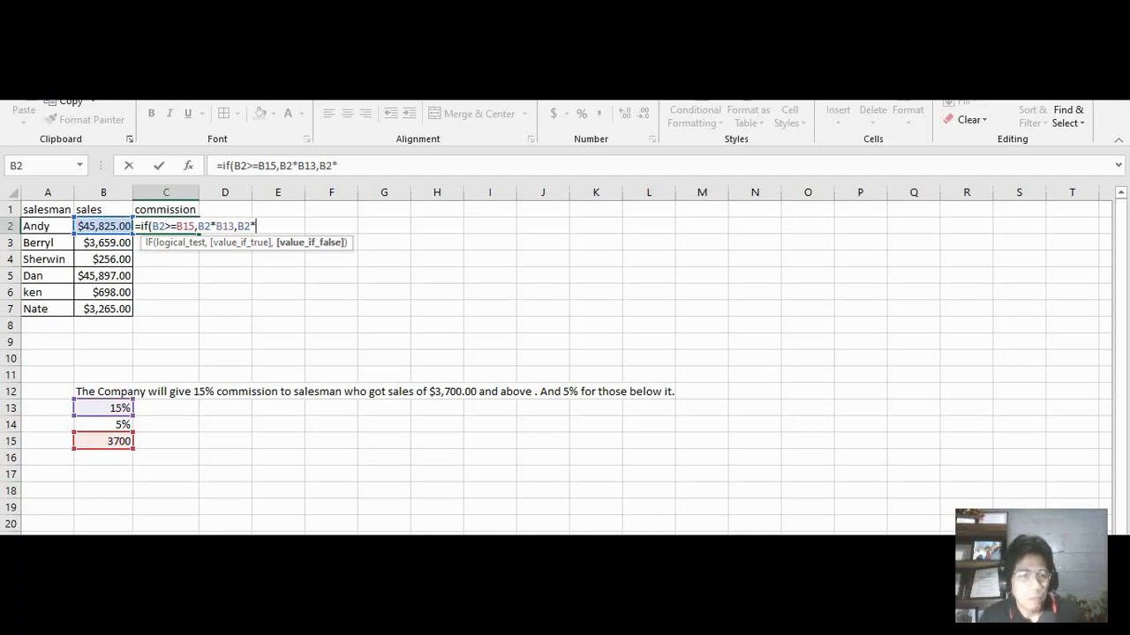
click(104, 424)
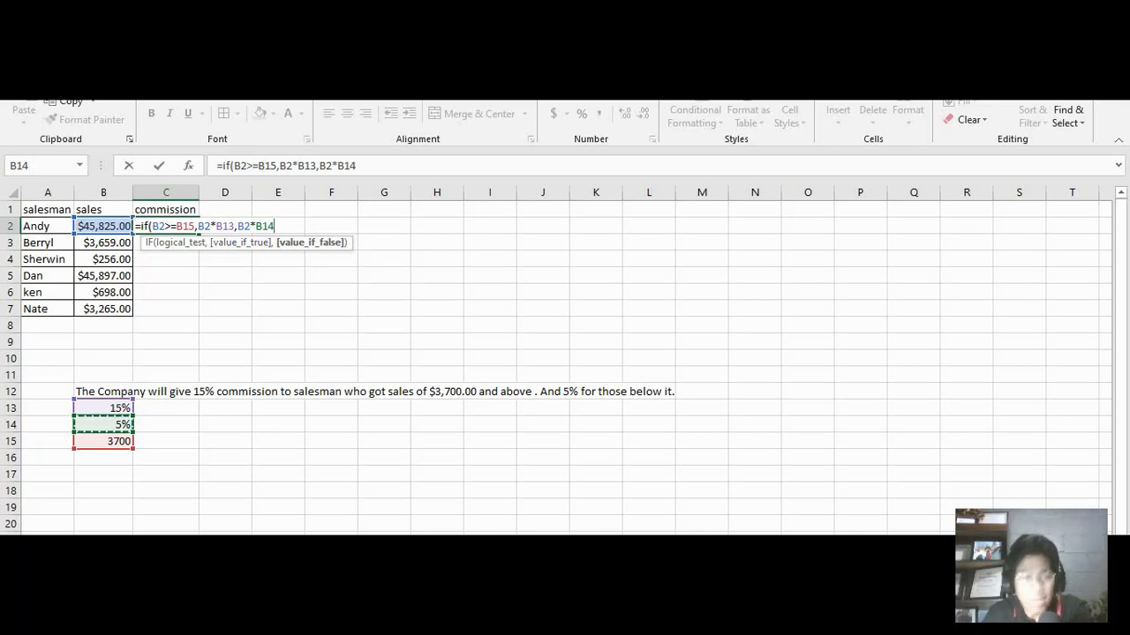
Make the threshold reference in the C2 formula's logical test absolute as $B$15
click(177, 227)
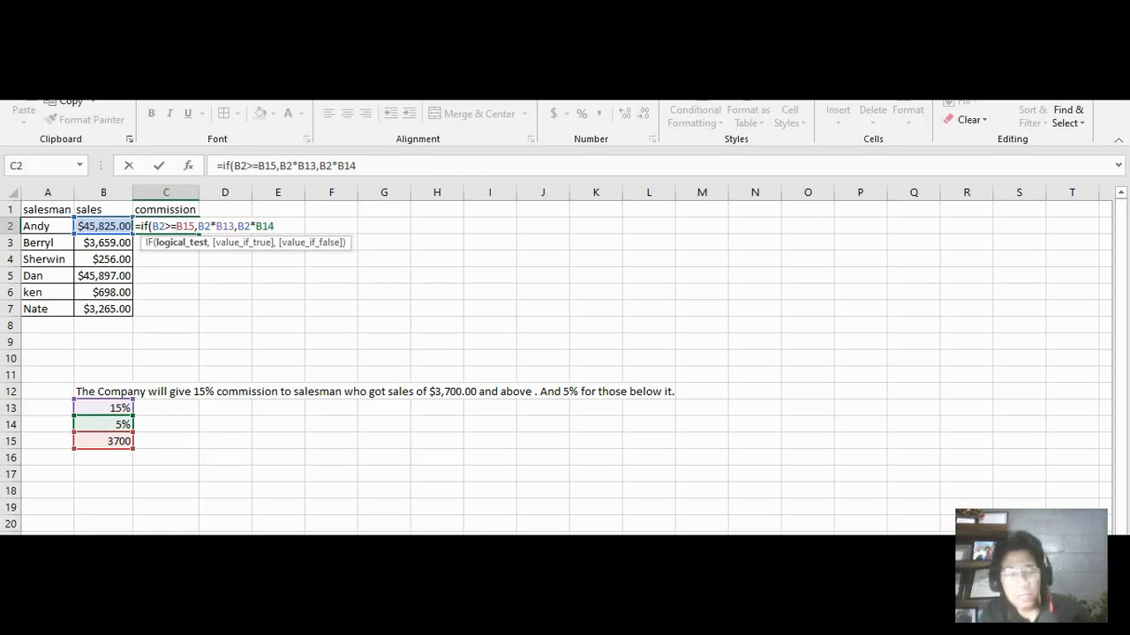
text($)
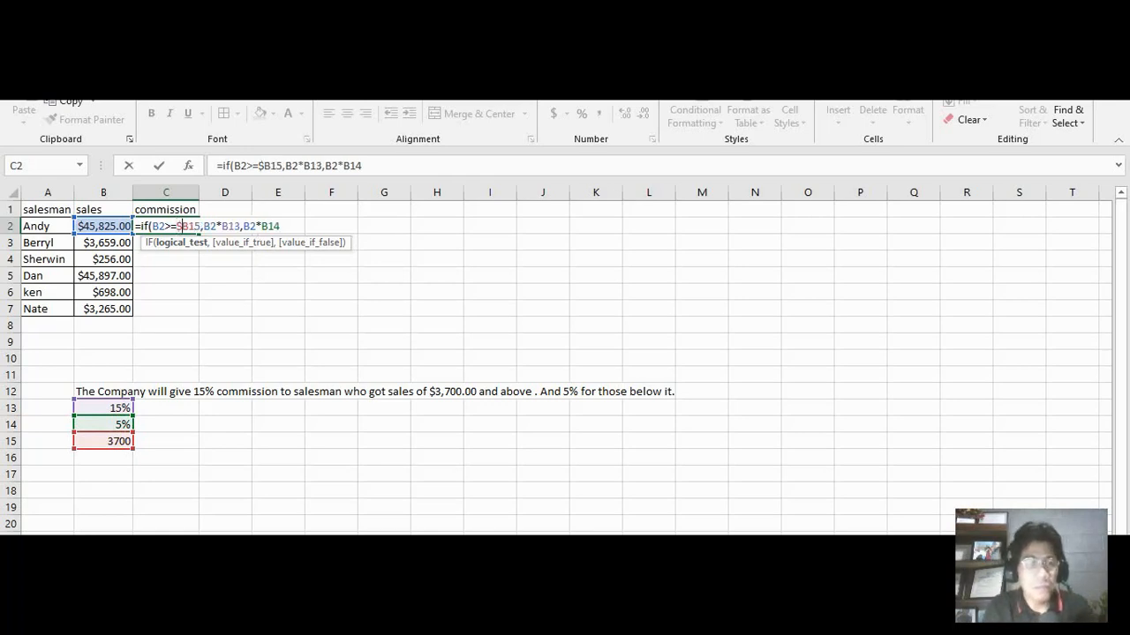
key(Right)
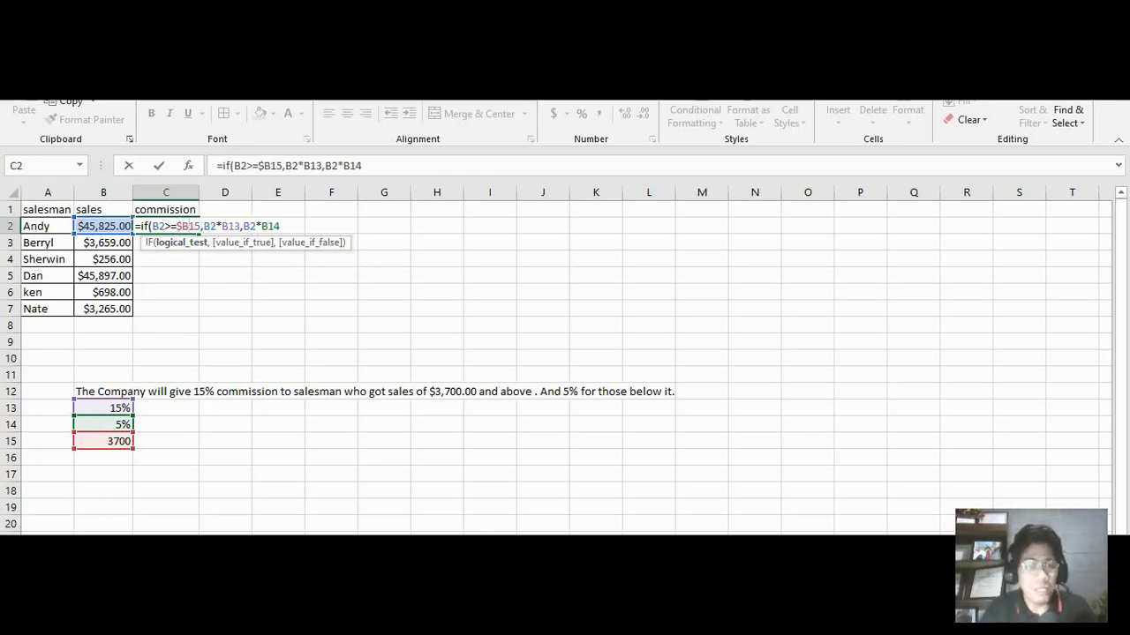
text($)
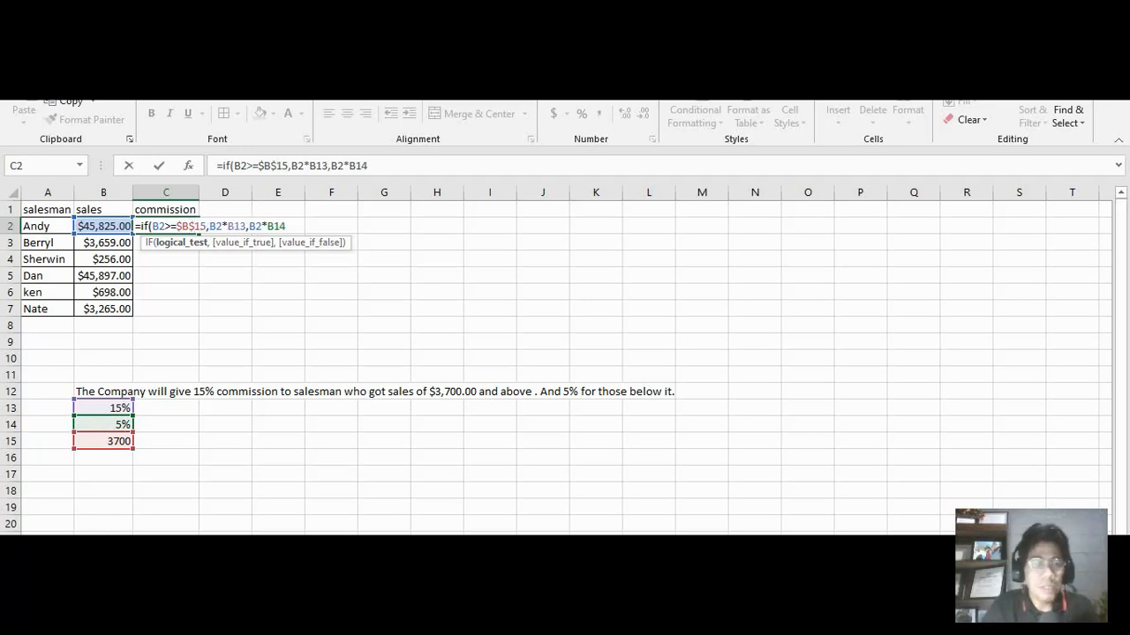
Make the 15% rate reference in the formula's value-if-true part absolute as $B$13
key(Right)
key(Right)
key(Right)
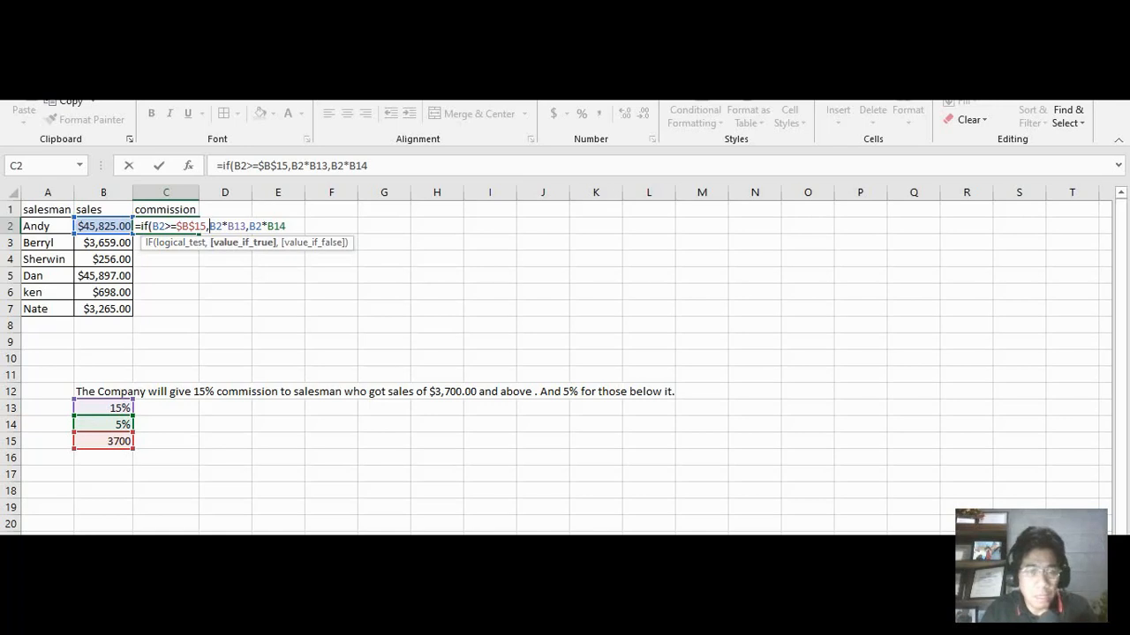
key(Right)
key(Right)
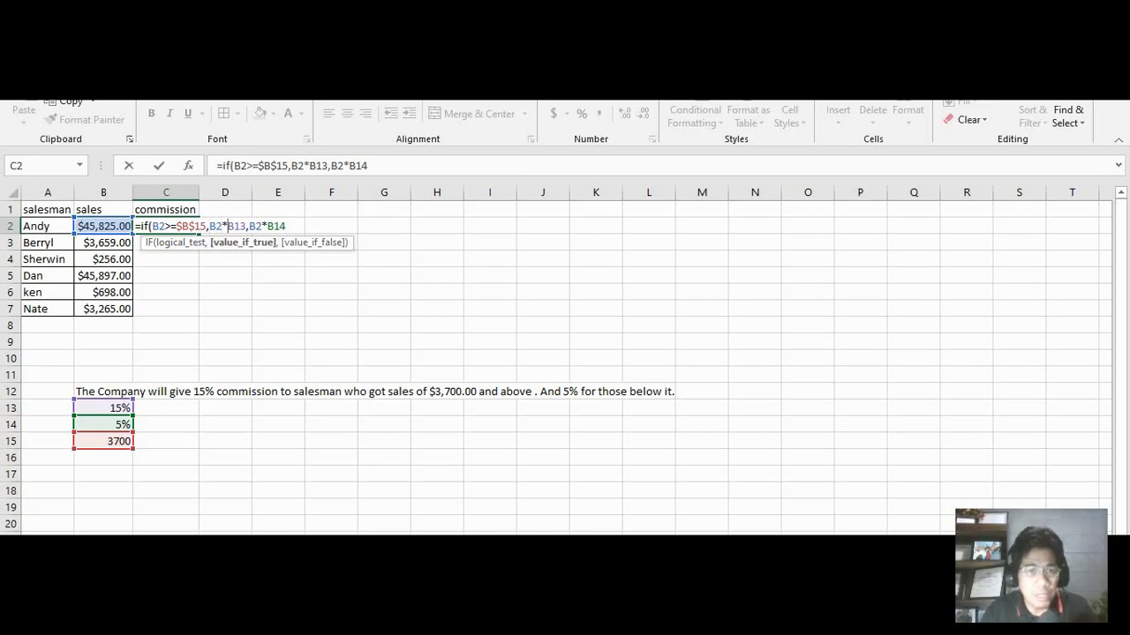
text($B)
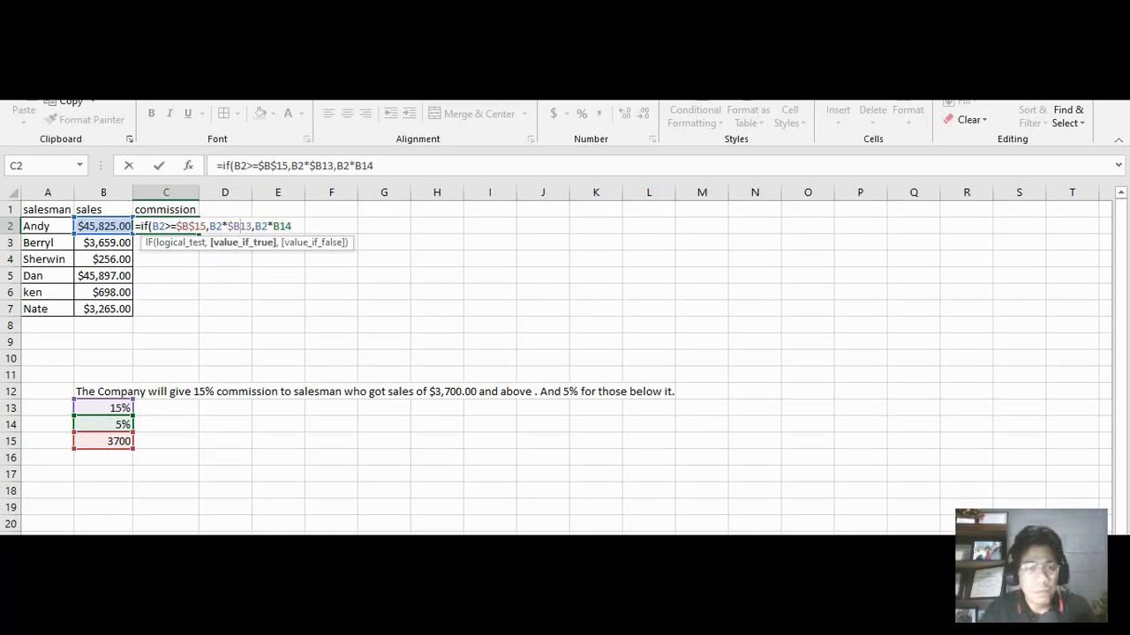
text($)
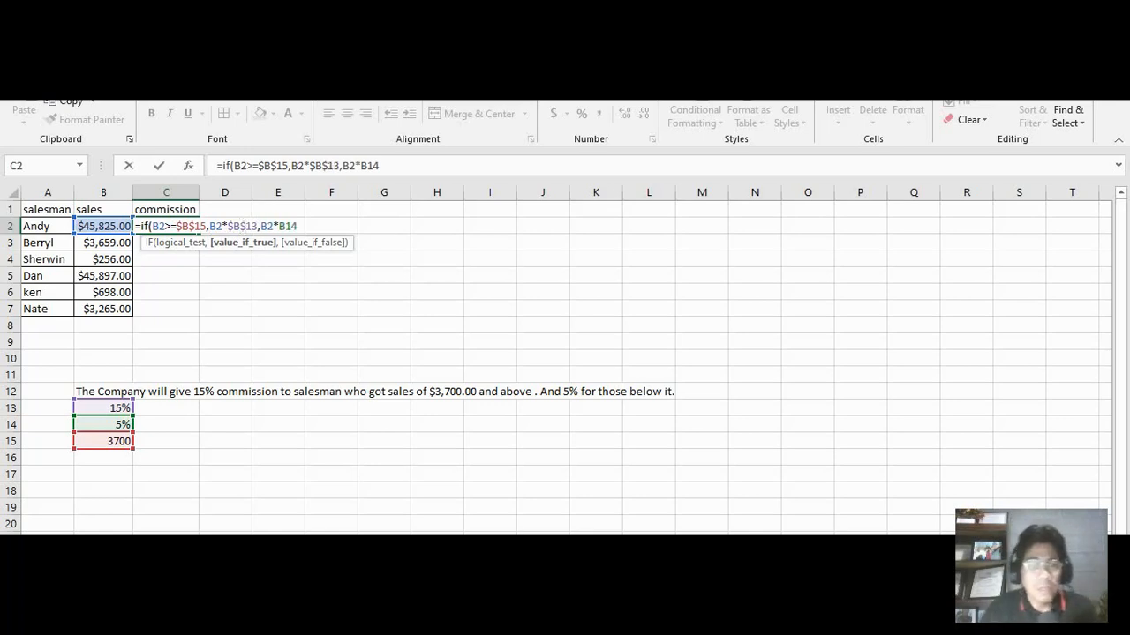
Make the 5% rate reference in the formula's value-if-false part absolute as $B$14
key(Right)
key(Right)
key(Right)
key(Right)
key(Right)
key(Right)
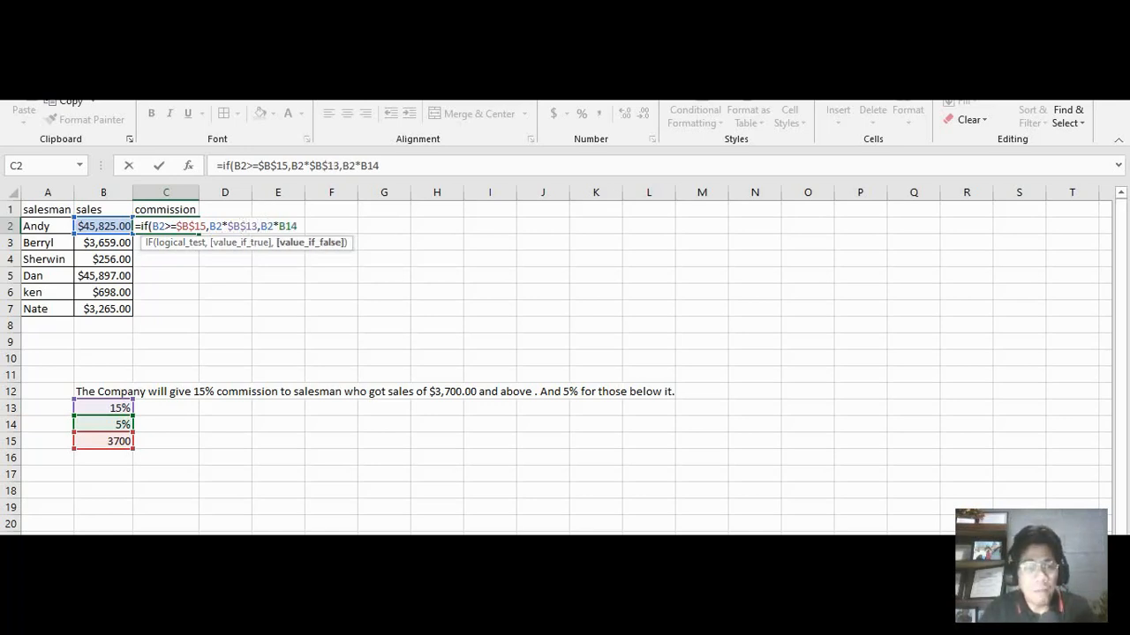
text($)
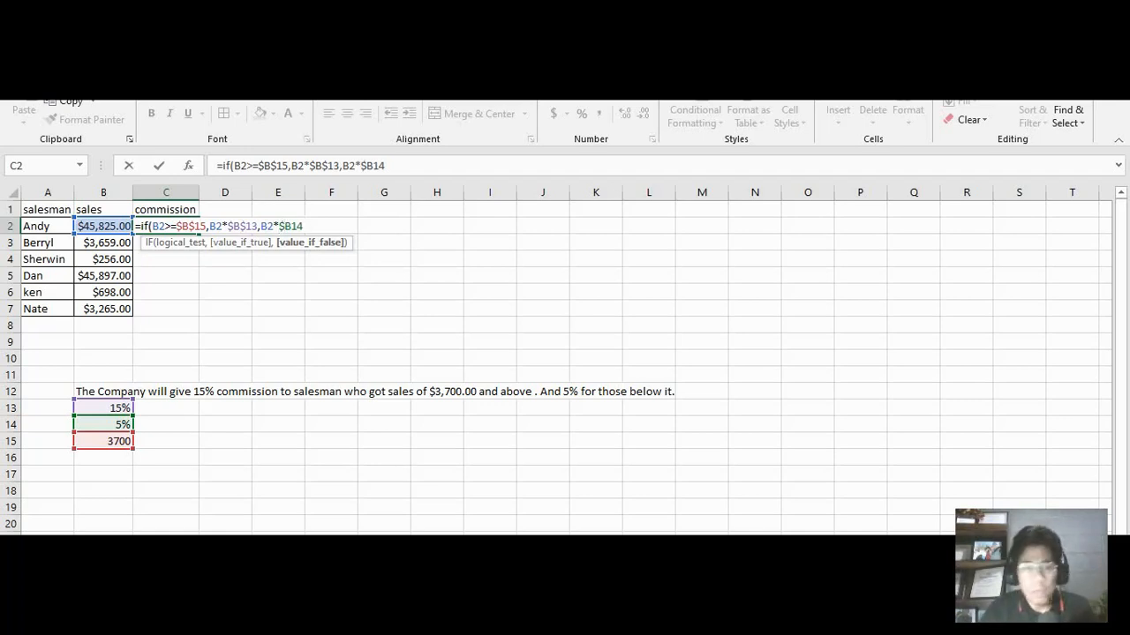
key(Right)
text($)
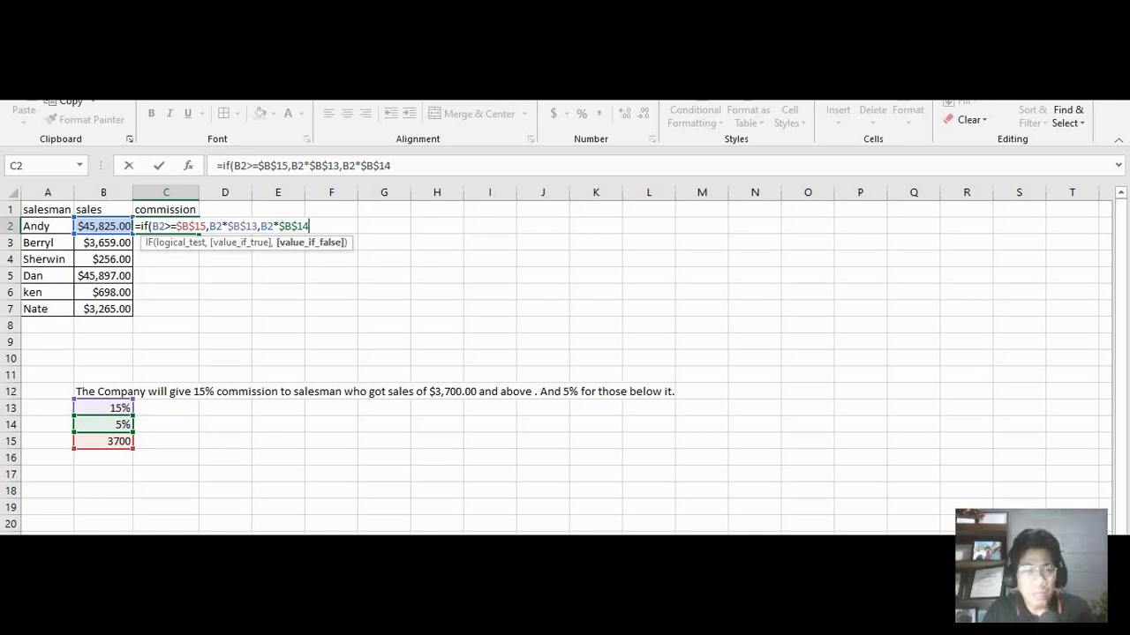
Enter the commission formula in C2 and fill it down through C7 for the remaining salesmen
key(Return)
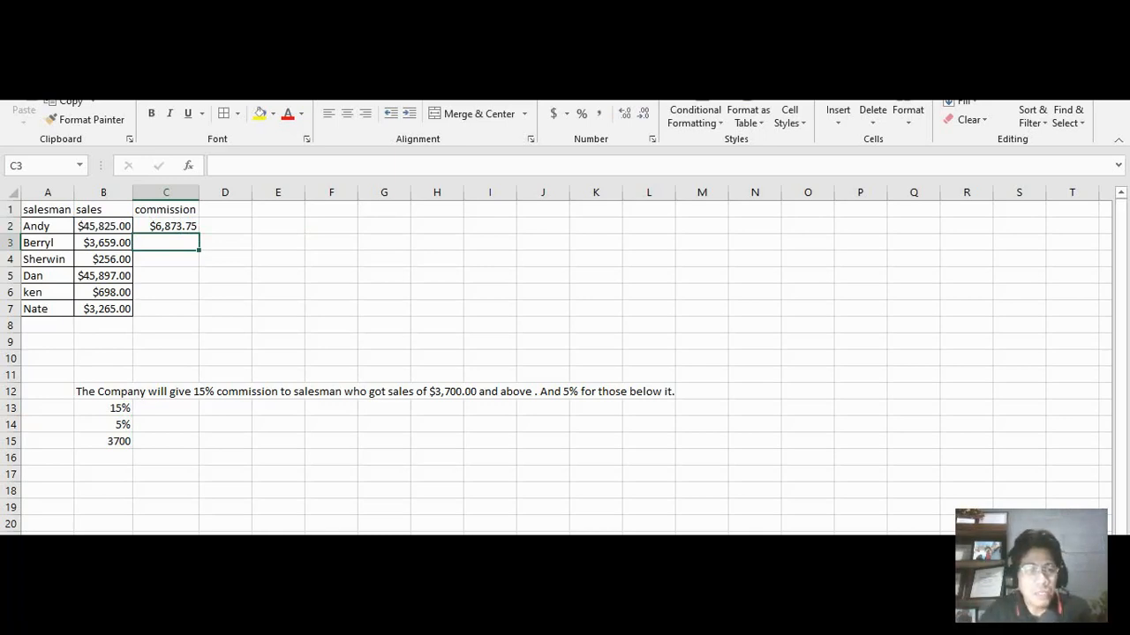
click(166, 226)
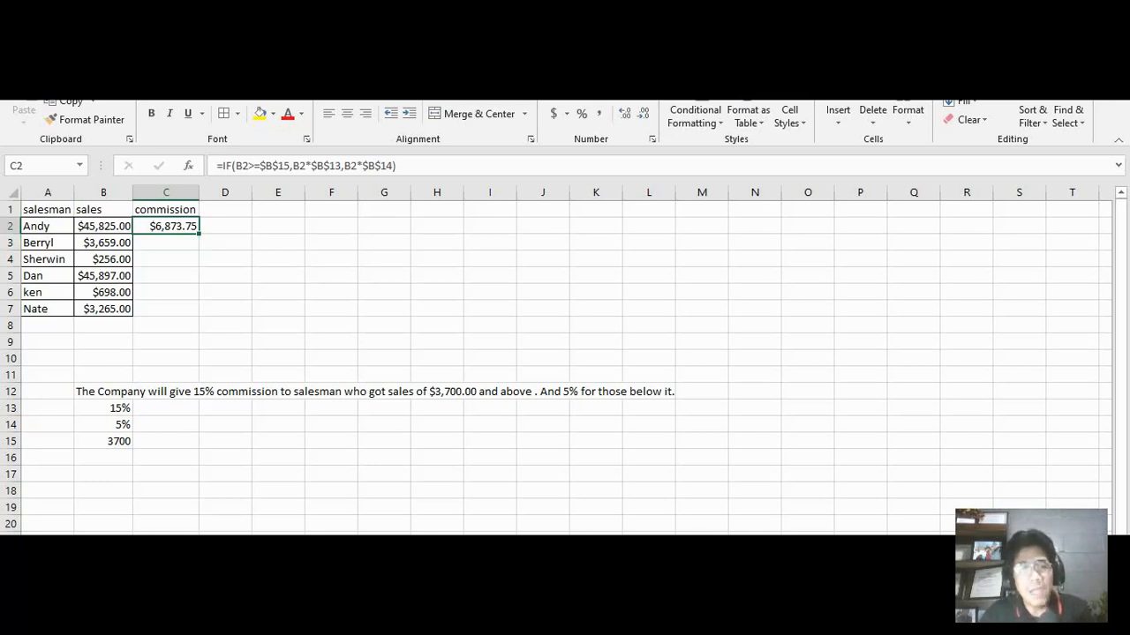
drag(199, 233, 200, 316)
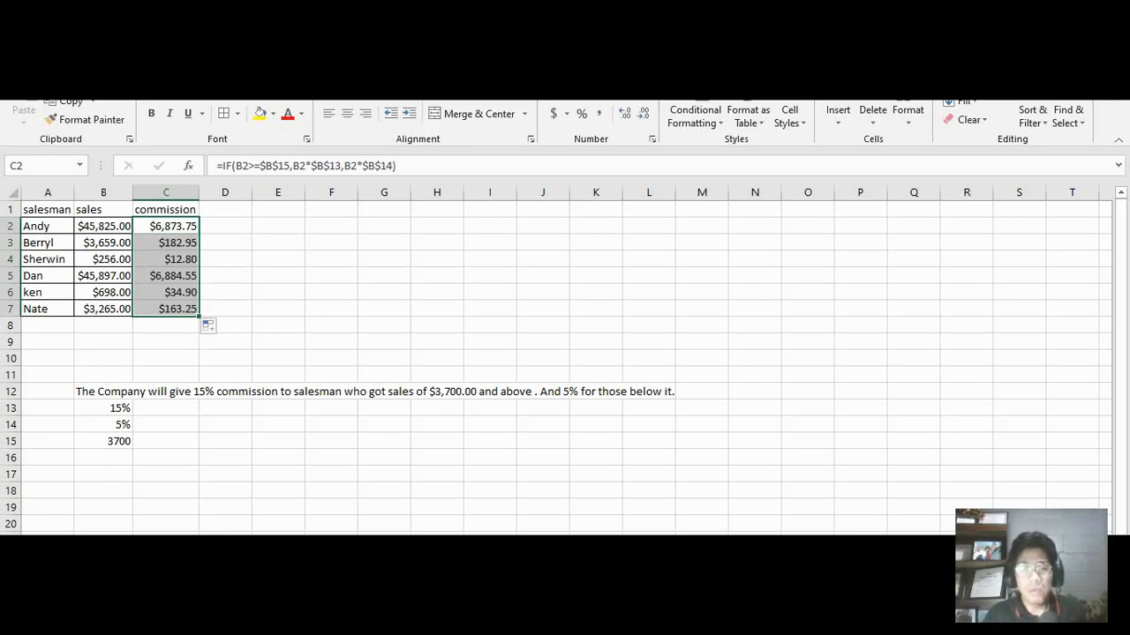